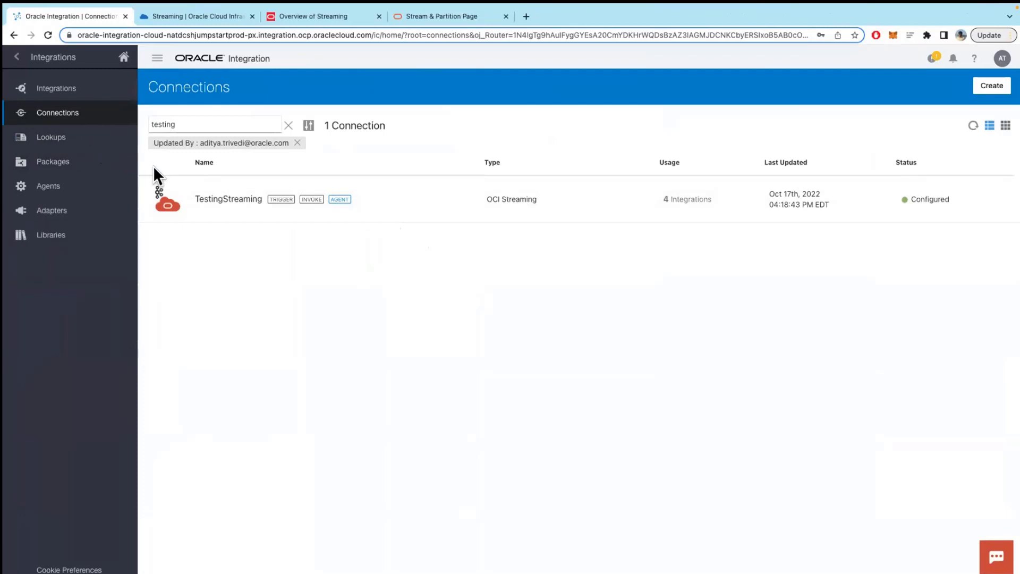
Switch to the Oracle Cloud streaming console and search its services for "strea", returning to the Streams list
left_click(177, 16)
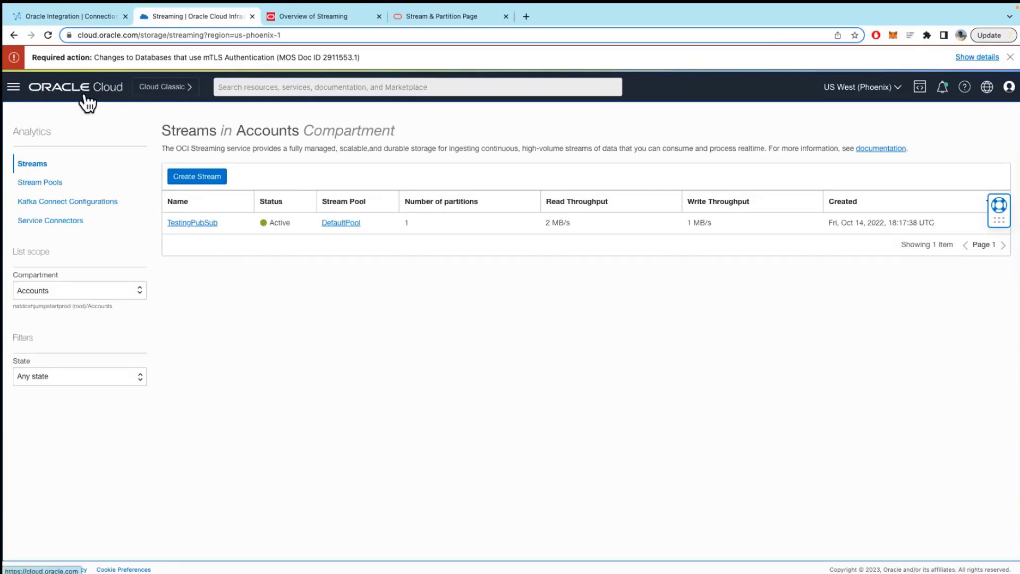
left_click(14, 86)
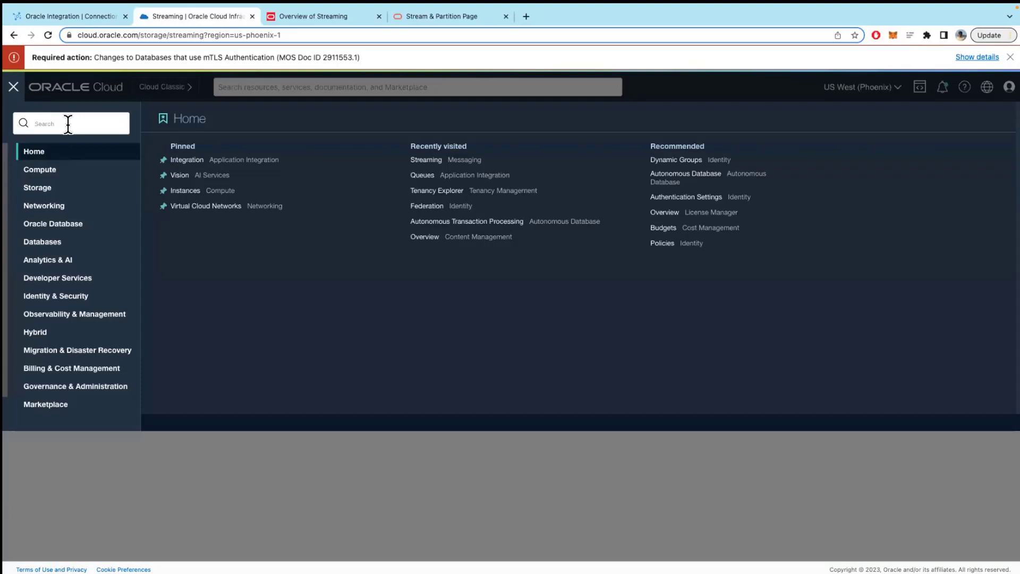
type("strea")
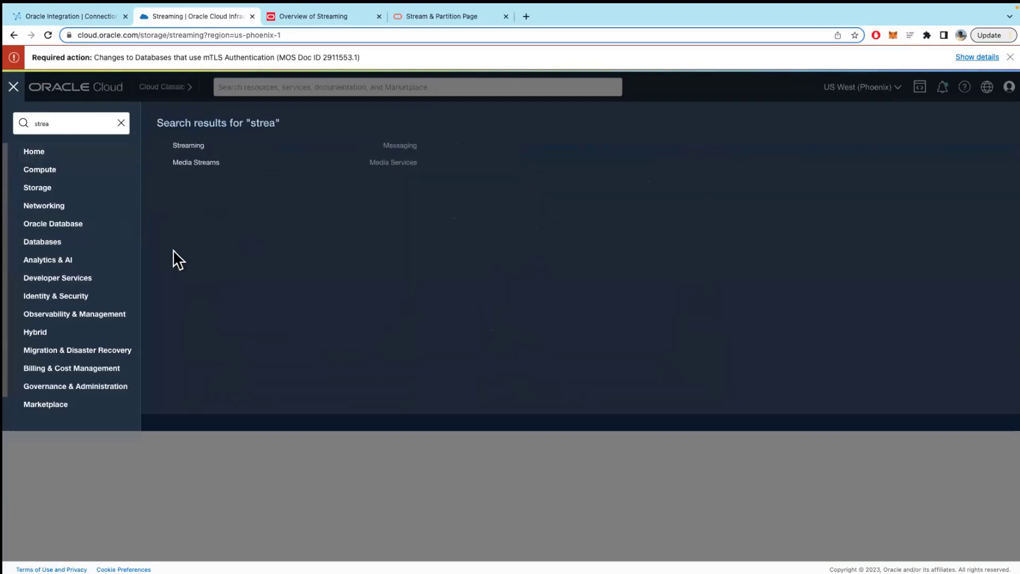
left_click(278, 438)
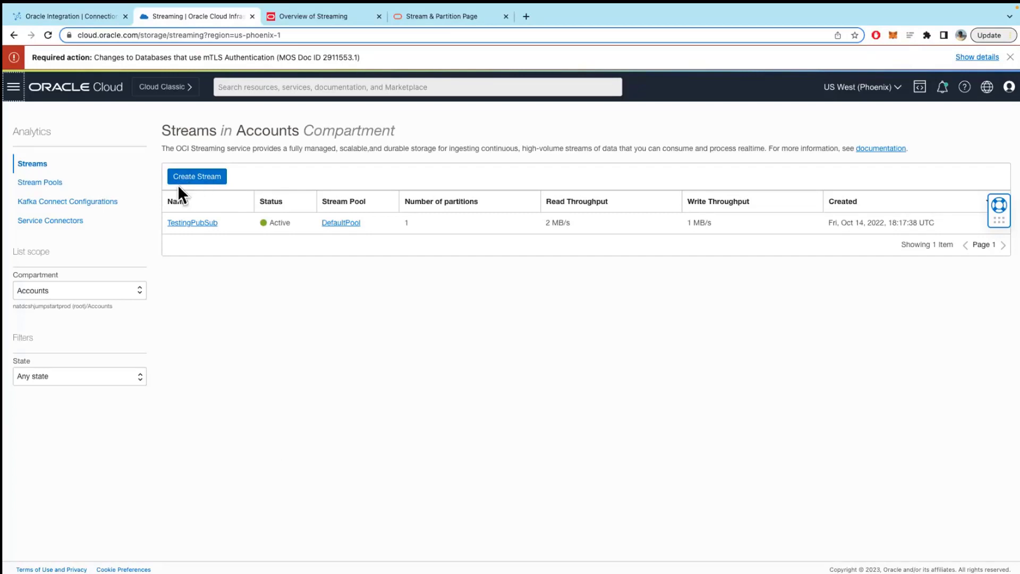
Open the stream creation form and examine the options for an existing stream pool and for a new one
left_click(207, 183)
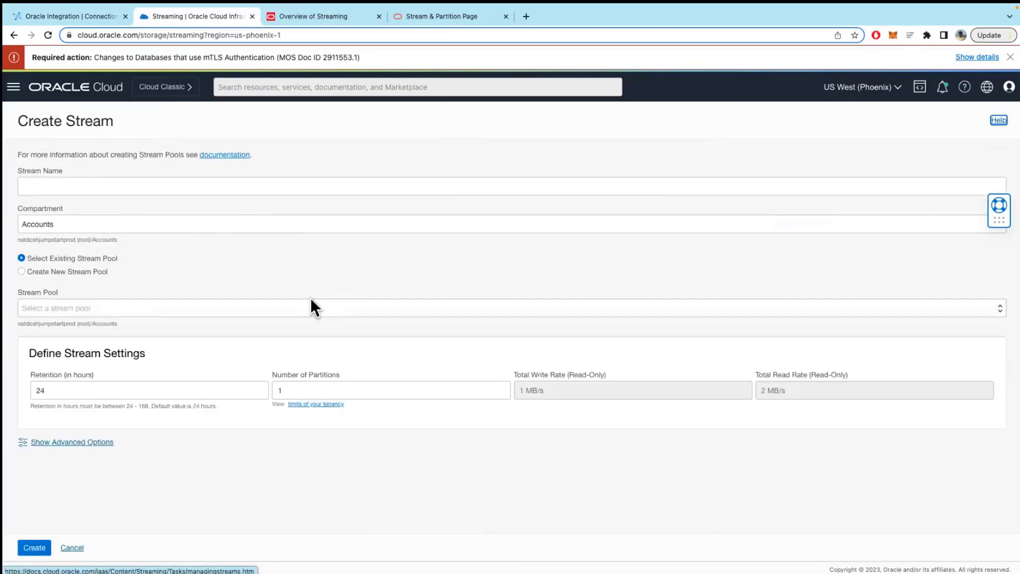
left_click(93, 306)
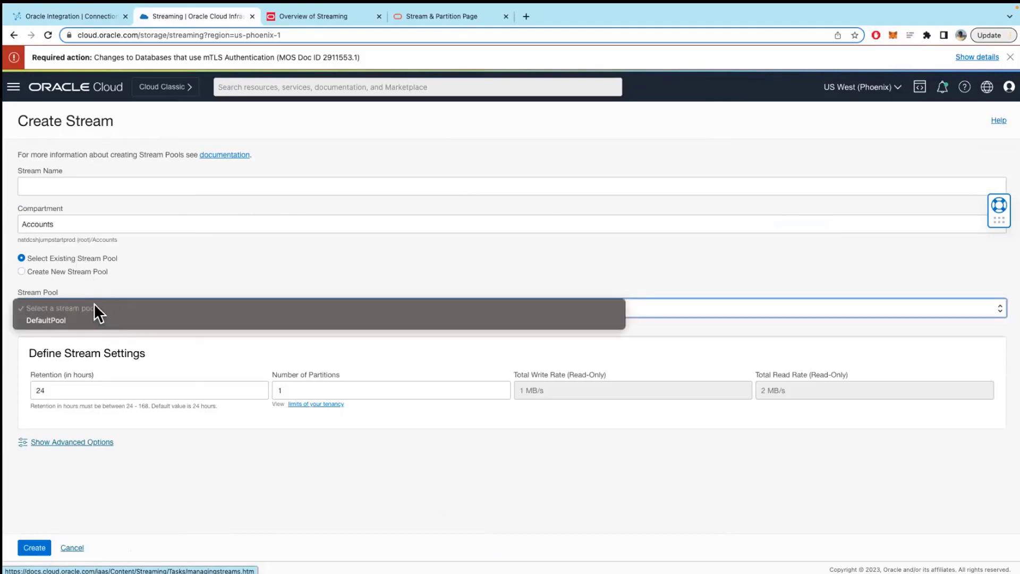
left_click(81, 273)
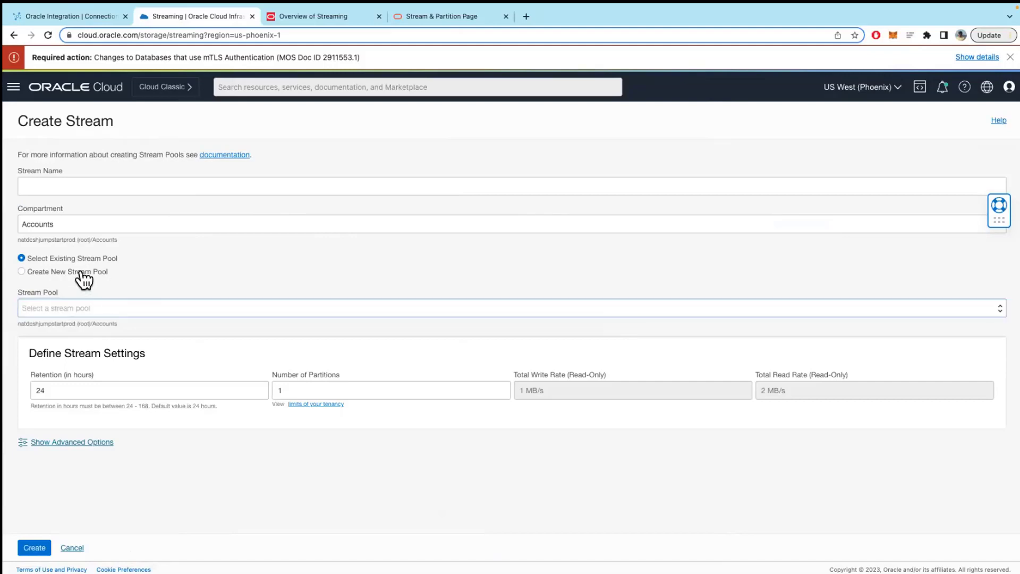
scroll(220, 346, "down", 2)
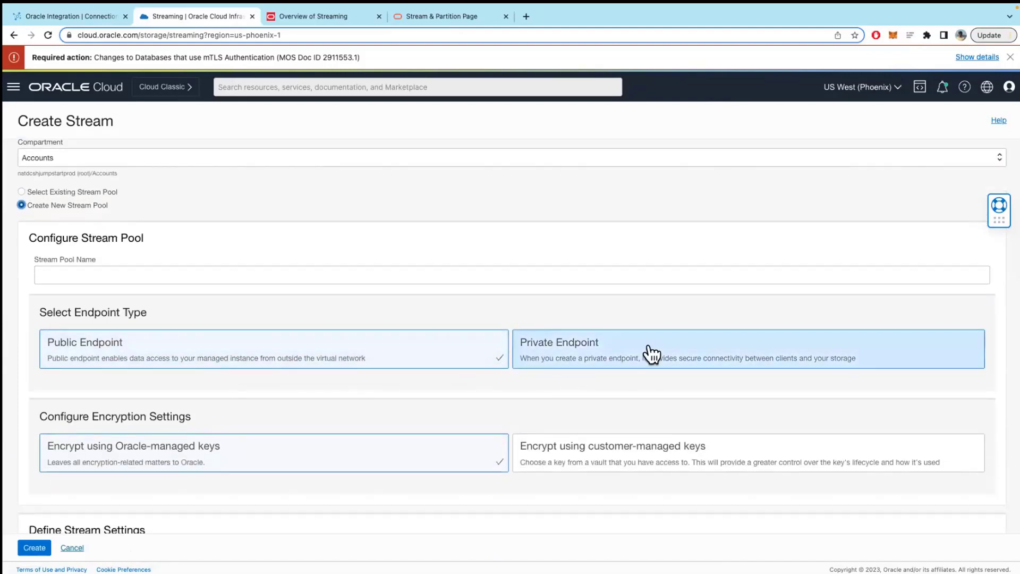
scroll(152, 295, "up", 1)
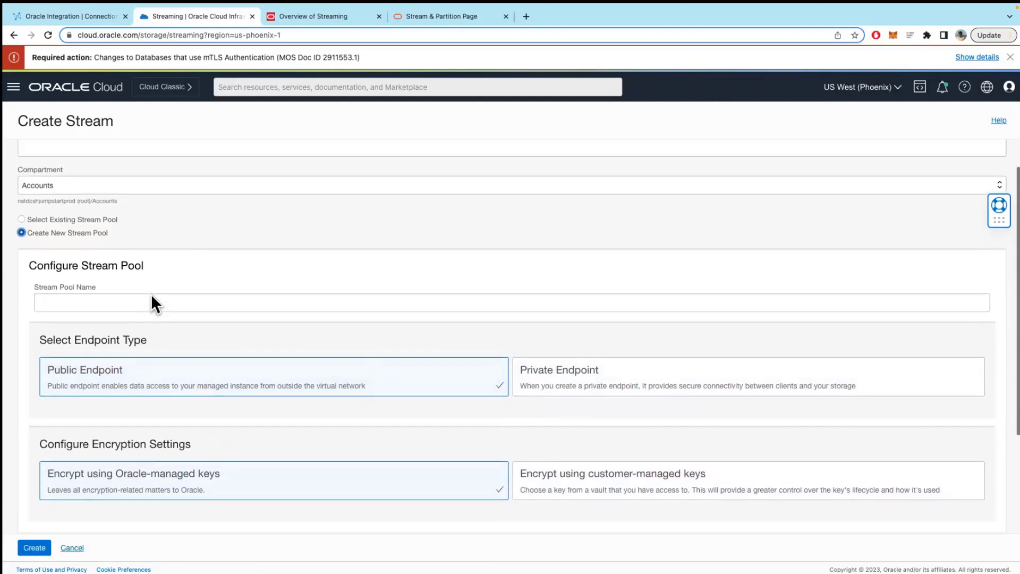
left_click(72, 229)
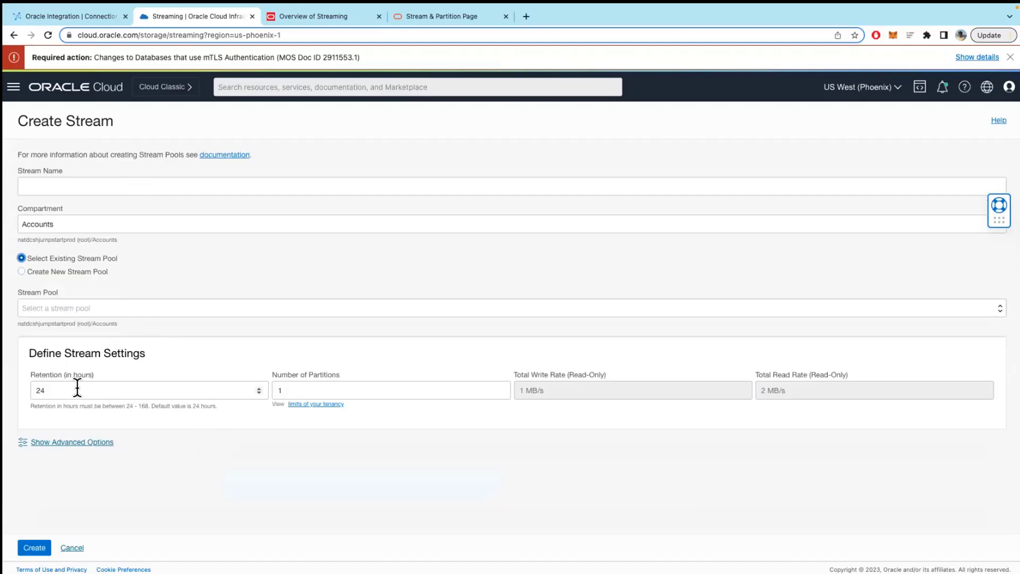
Examine the retention and partition settings of the stream form, then cancel it without creating a stream
left_click(196, 394)
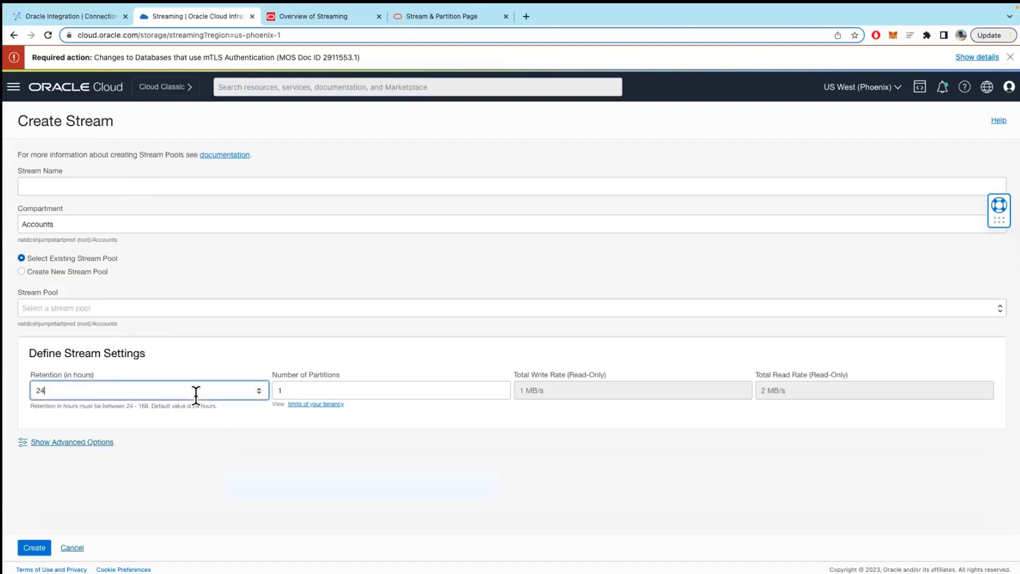
left_click(311, 391)
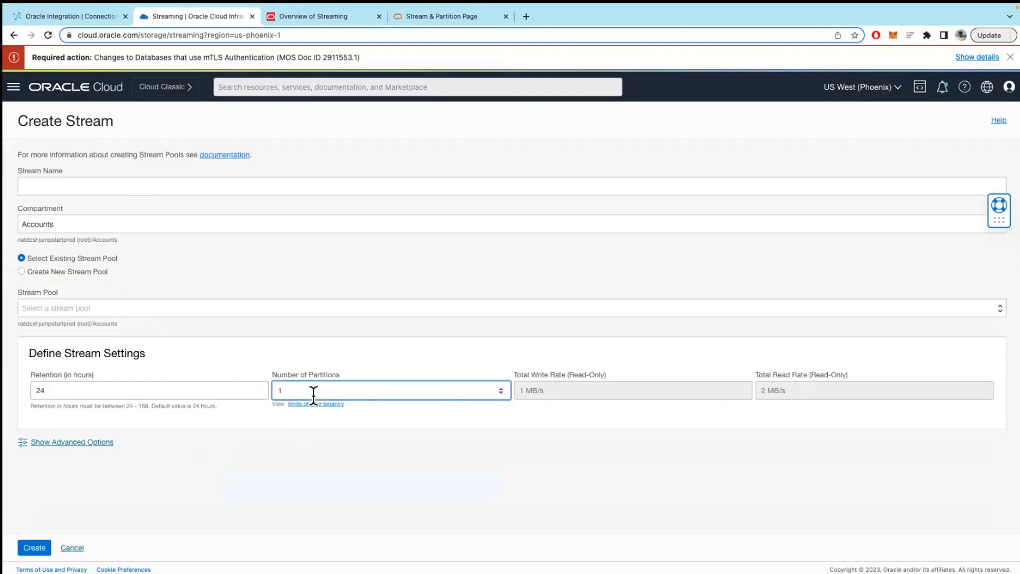
type("0")
key("BackSpace")
left_click(537, 424)
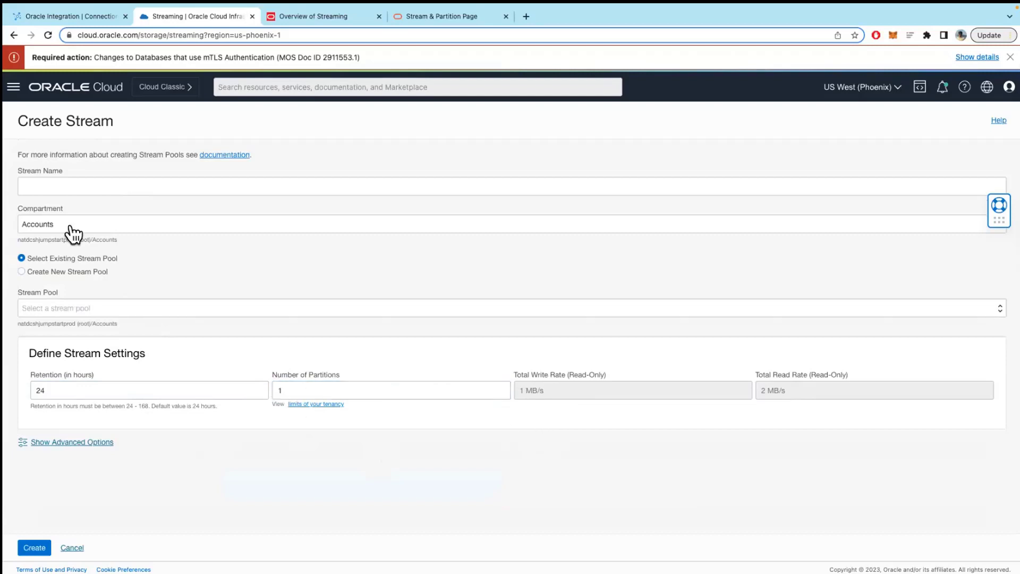
left_click(69, 547)
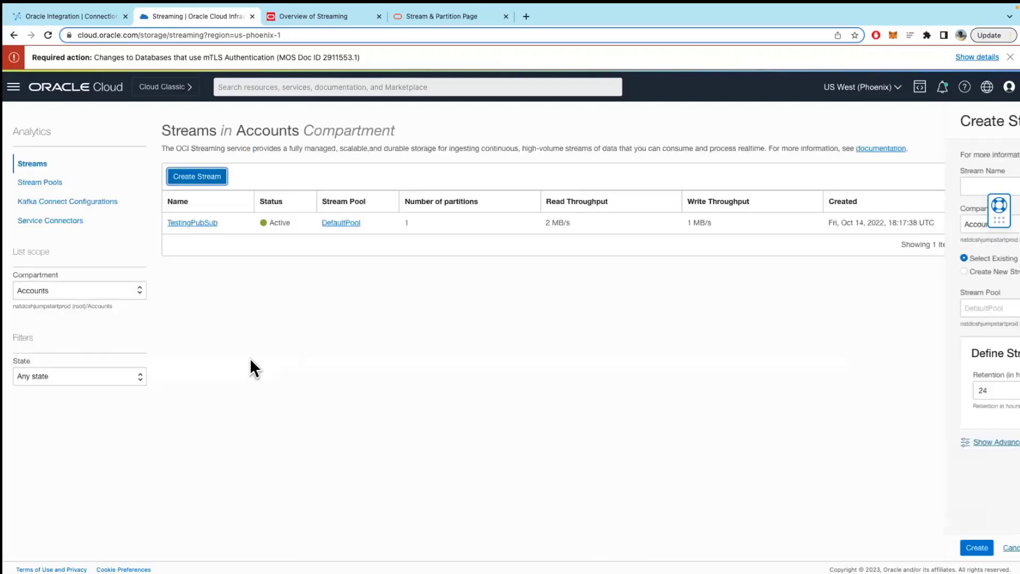
Open the TestingPubSub stream's DefaultPool and review its Kafka connection settings
left_click(195, 223)
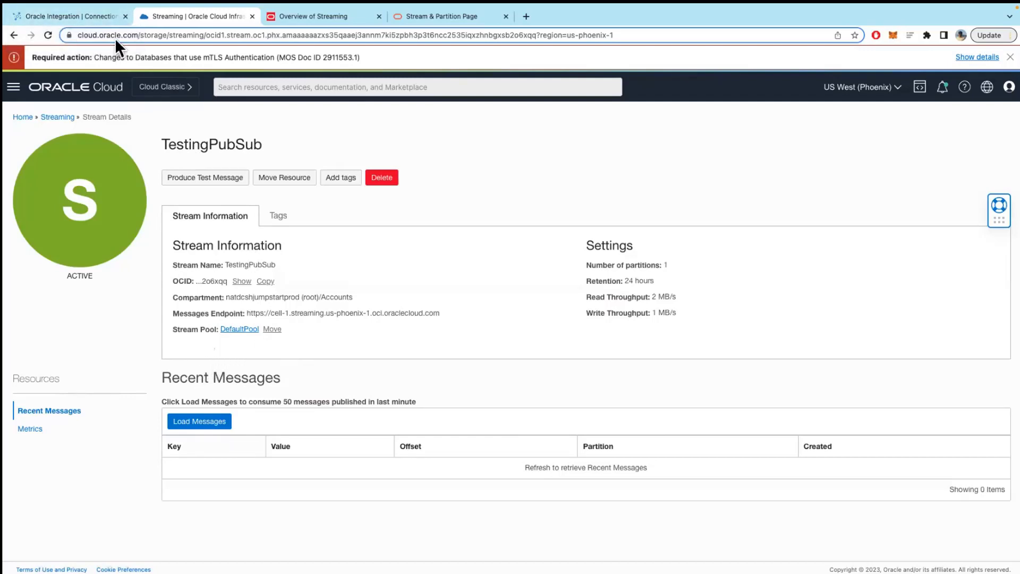
left_click(238, 330)
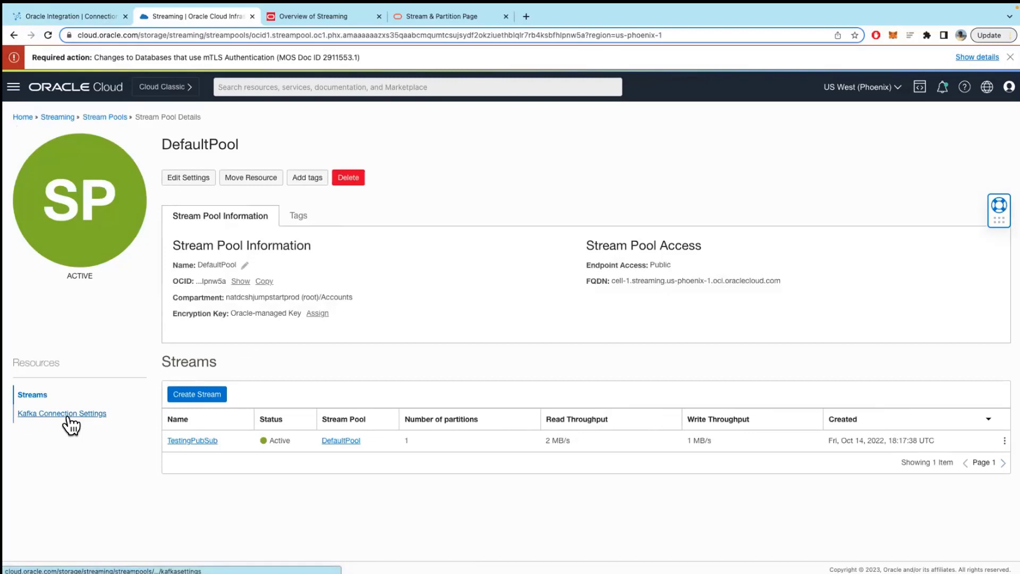
left_click(68, 417)
scroll(277, 402, "down", 2)
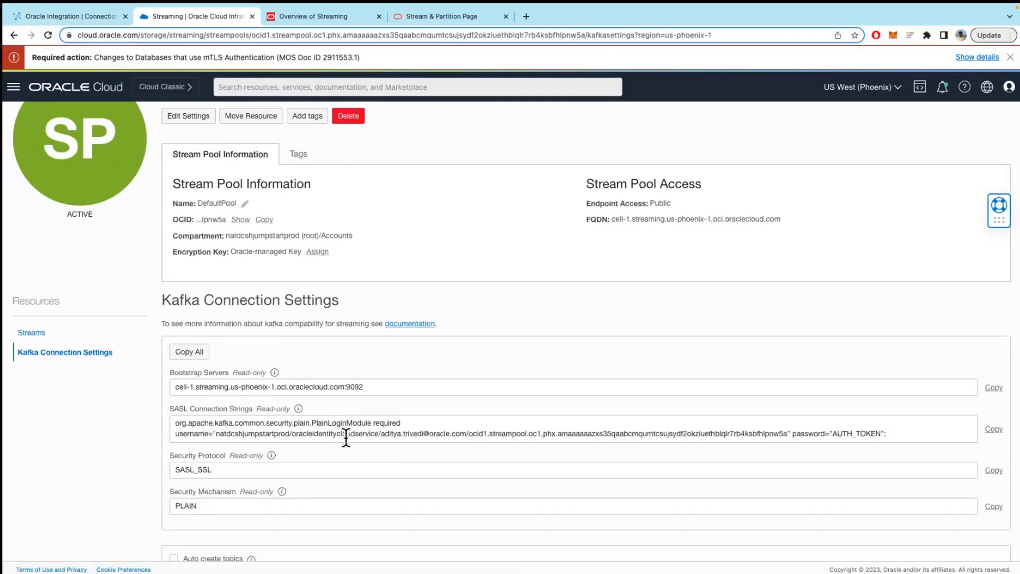
scroll(234, 261, "up", 2)
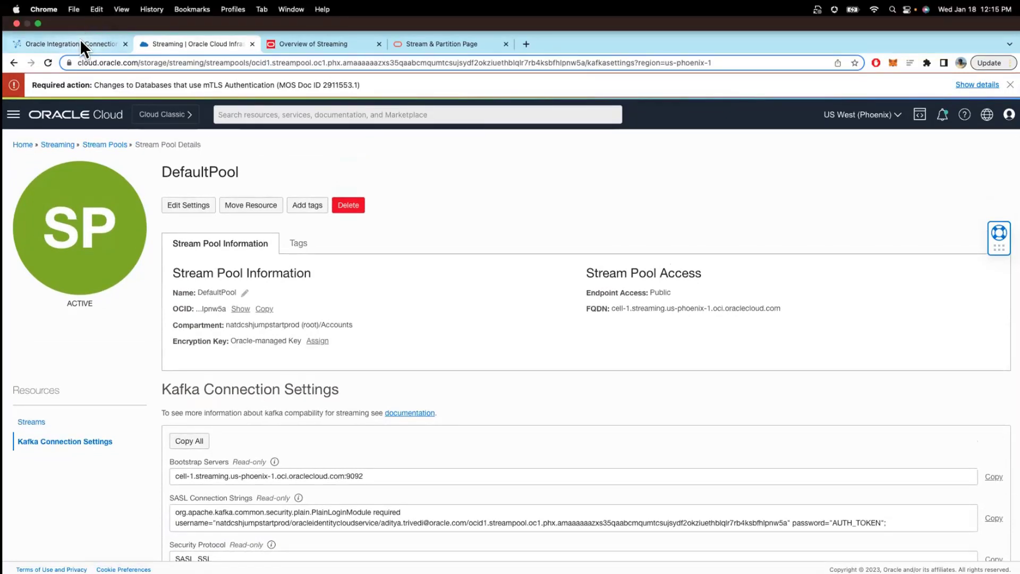
Open the TestingStreaming connection in Oracle Integration and compare its bootstrap servers with the stream pool's Kafka settings
left_click(81, 43)
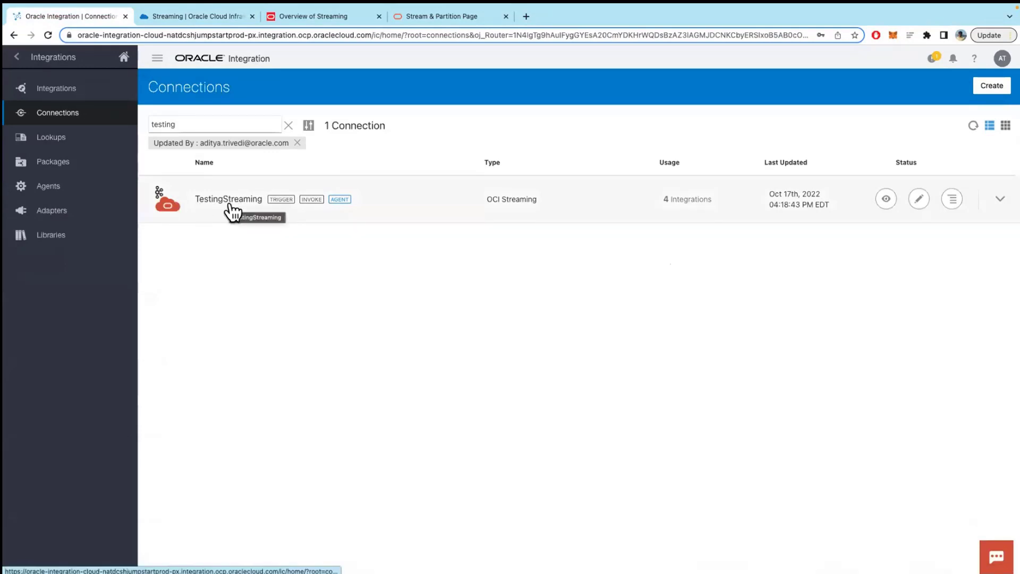
left_click(230, 205)
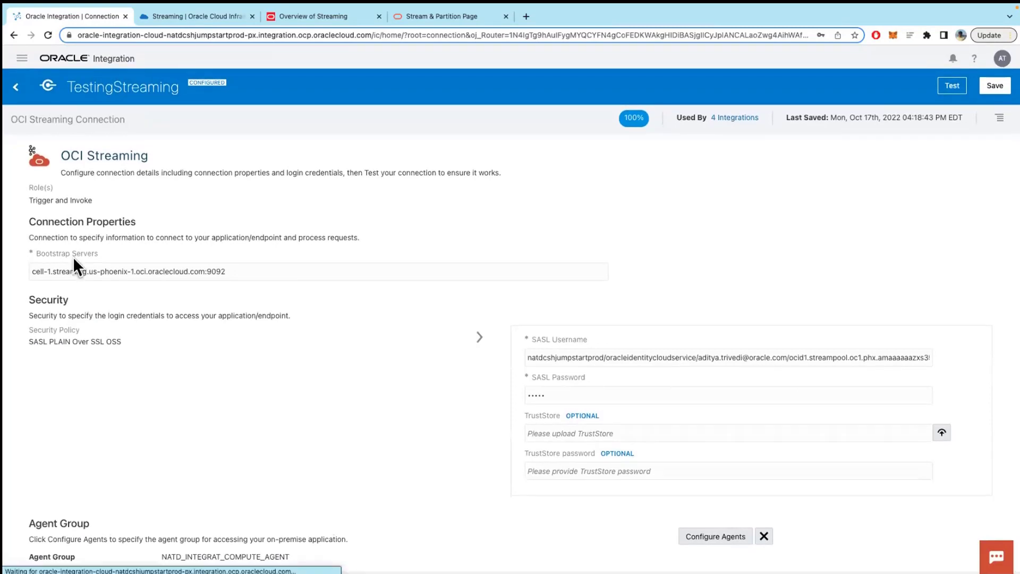
left_click(201, 14)
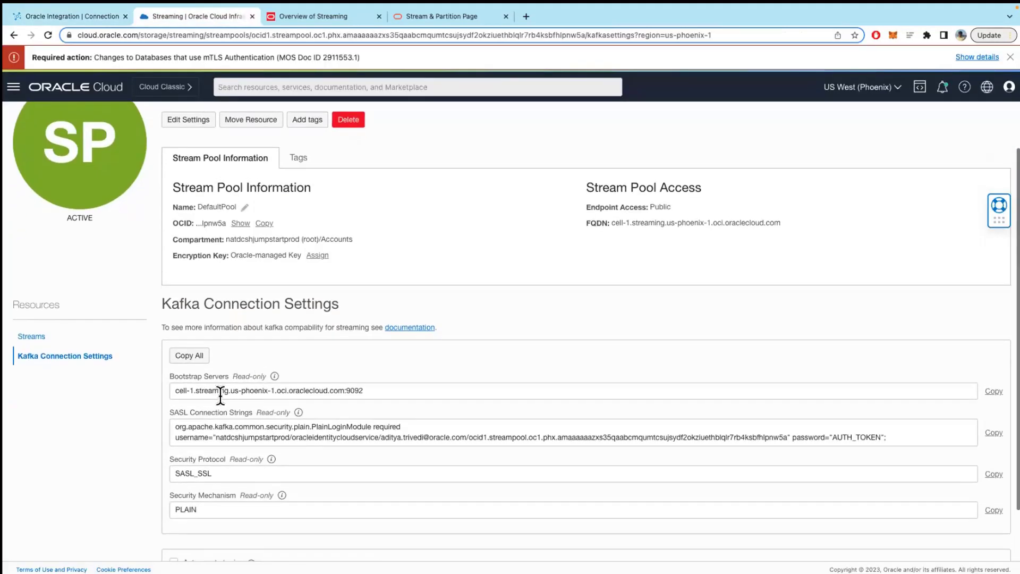
left_click(78, 16)
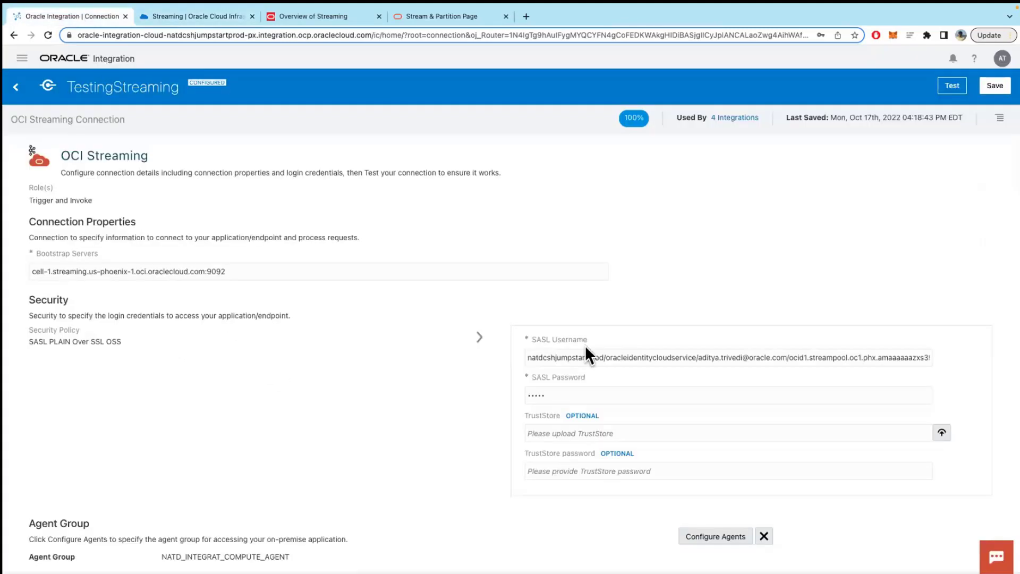
Check the password placeholder in the pool's SASL connection string, then review the TestingStreaming connection's bootstrap servers and agent group
left_click(218, 17)
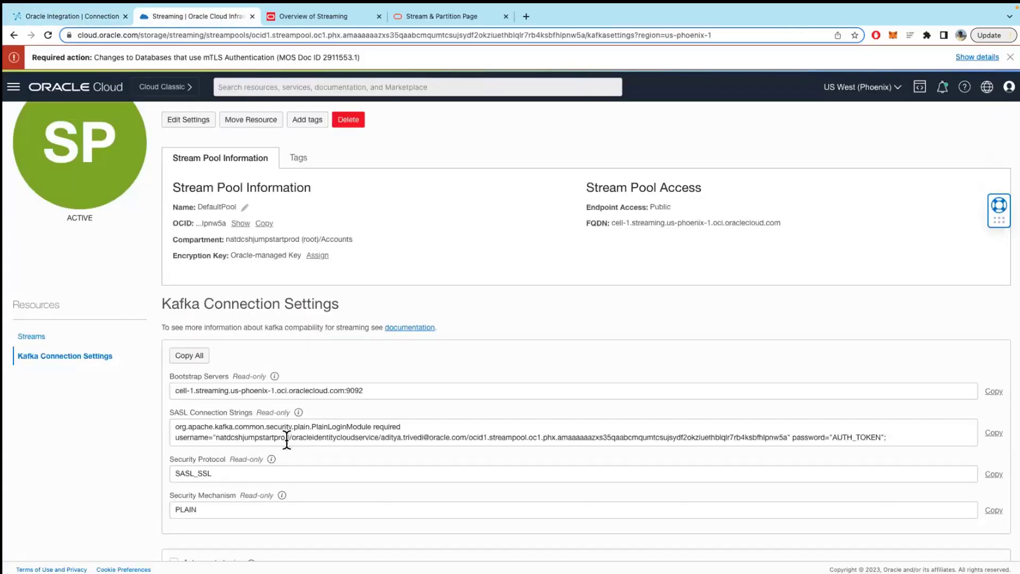
double_click(844, 438)
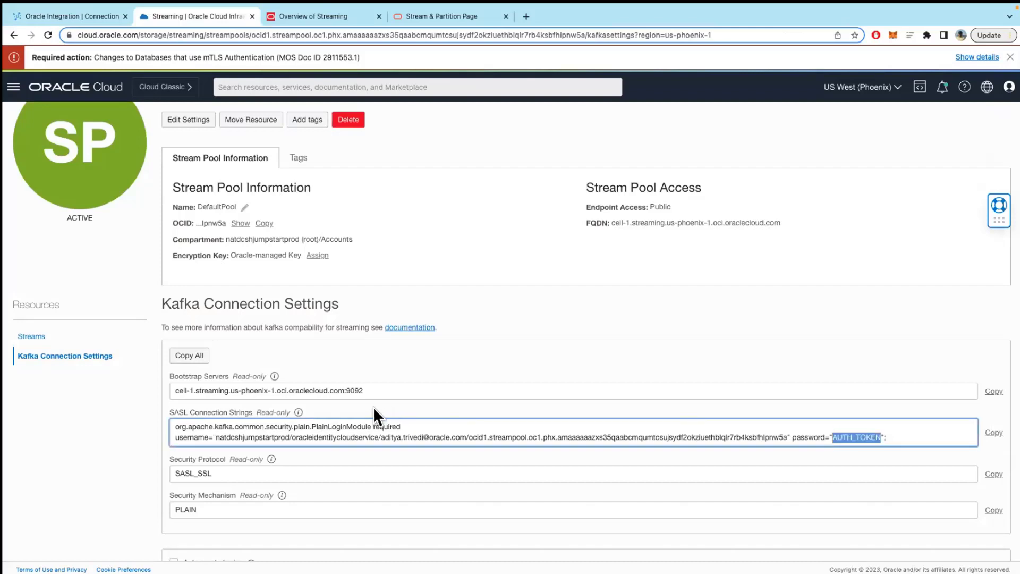
scroll(373, 407, "up", 1)
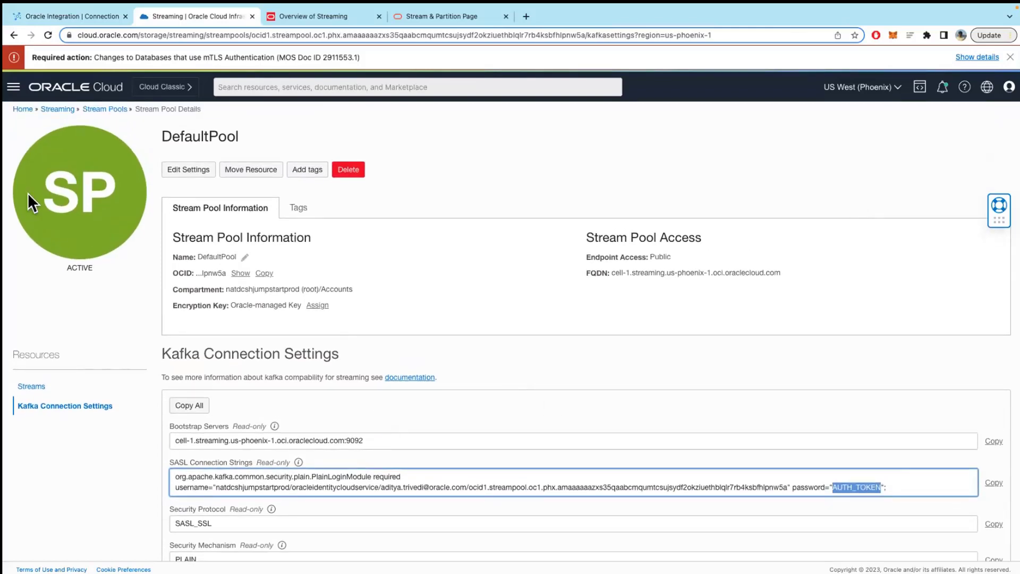
left_click(93, 15)
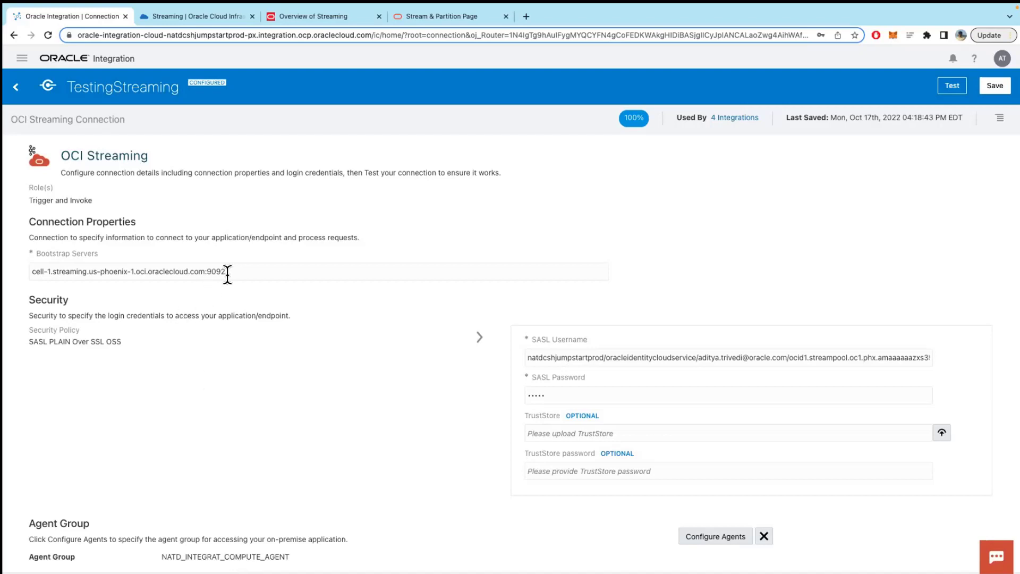
left_click_drag(227, 272, 62, 262)
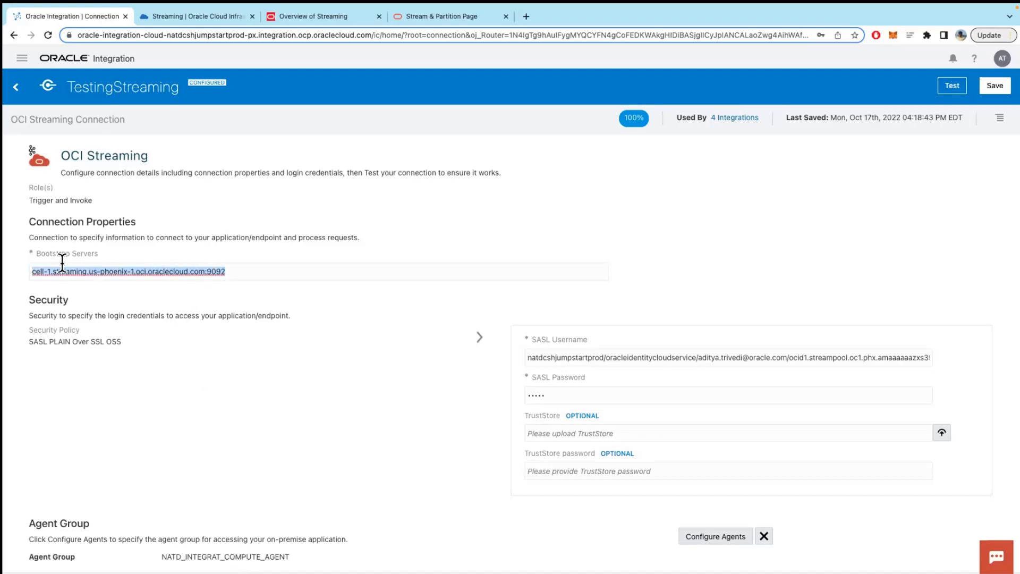
left_click(246, 530)
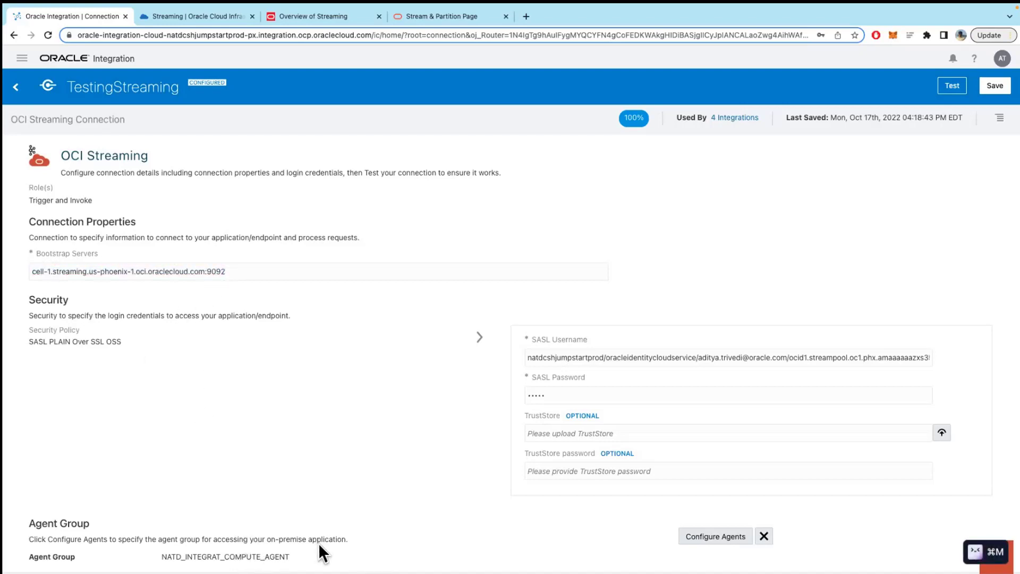
Submit an ad hoc run of the TestingPublisher integration and open the submitted instance in tracking
left_click(15, 88)
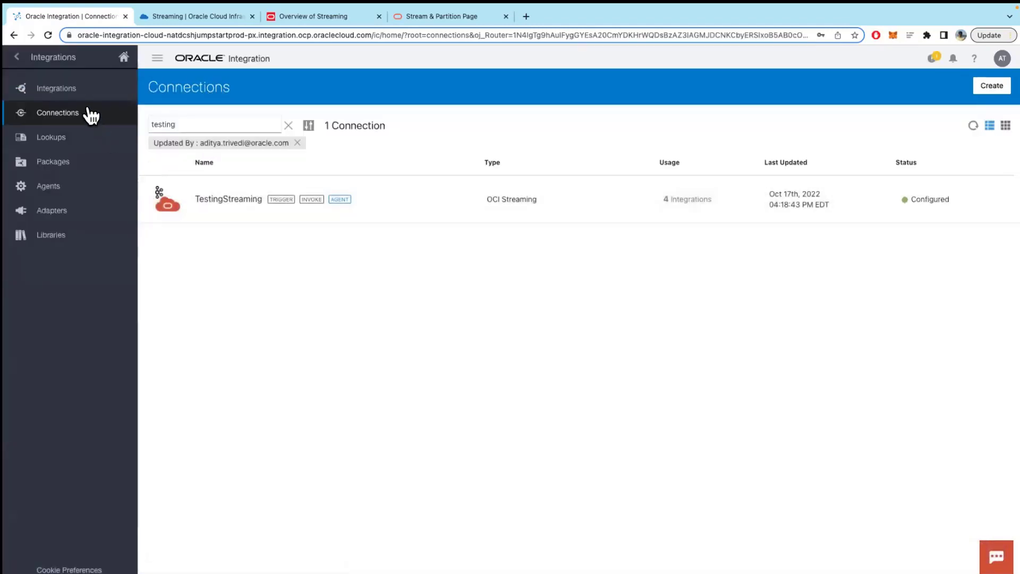
left_click(68, 98)
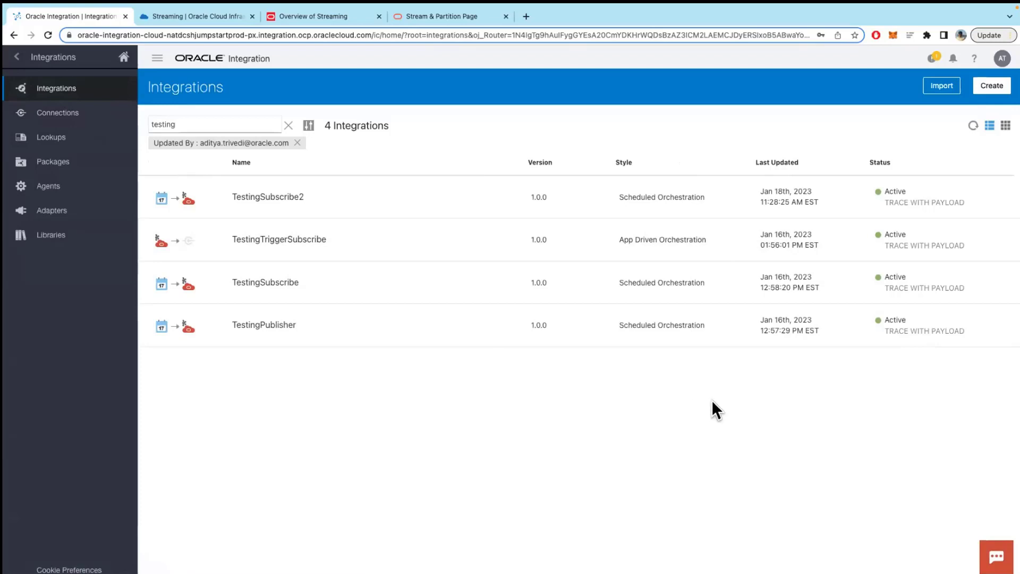
mouse_move(869, 333)
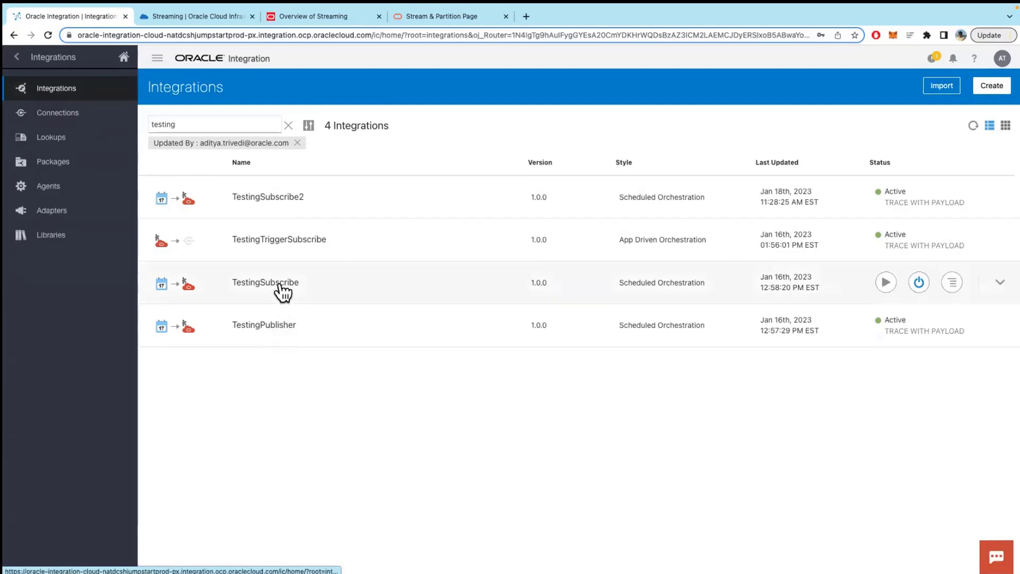
mouse_move(281, 247)
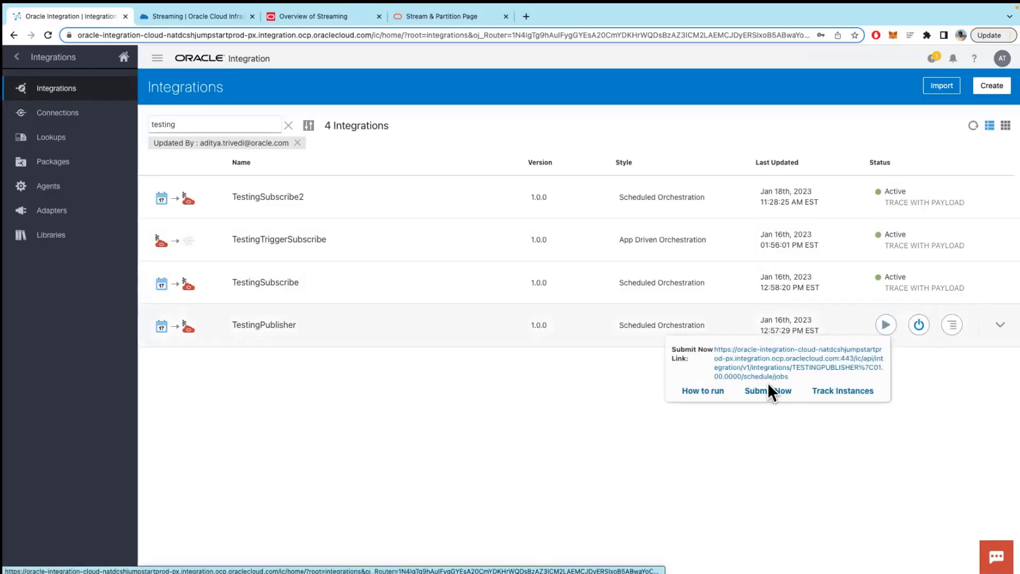
left_click(767, 390)
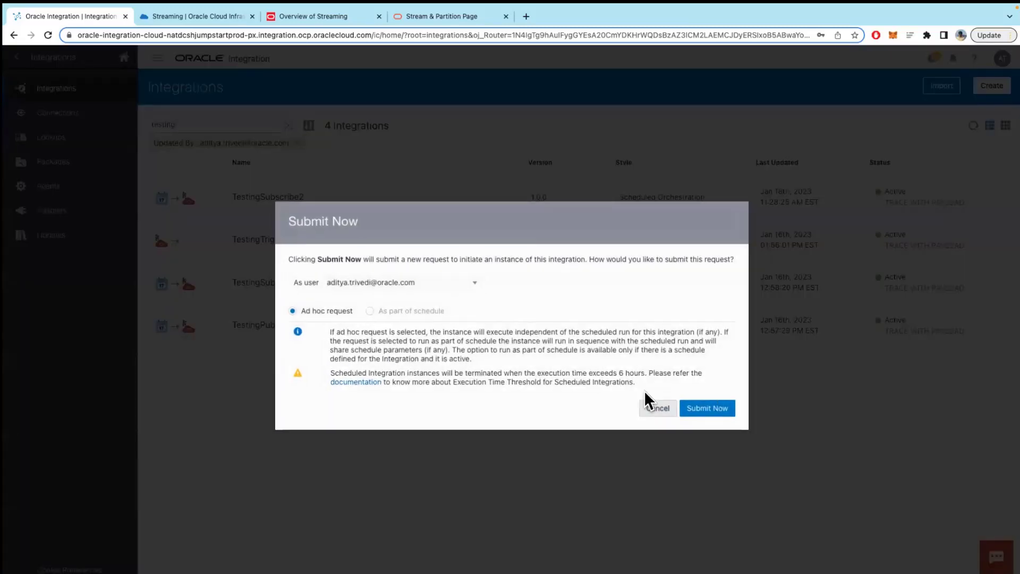
left_click(710, 402)
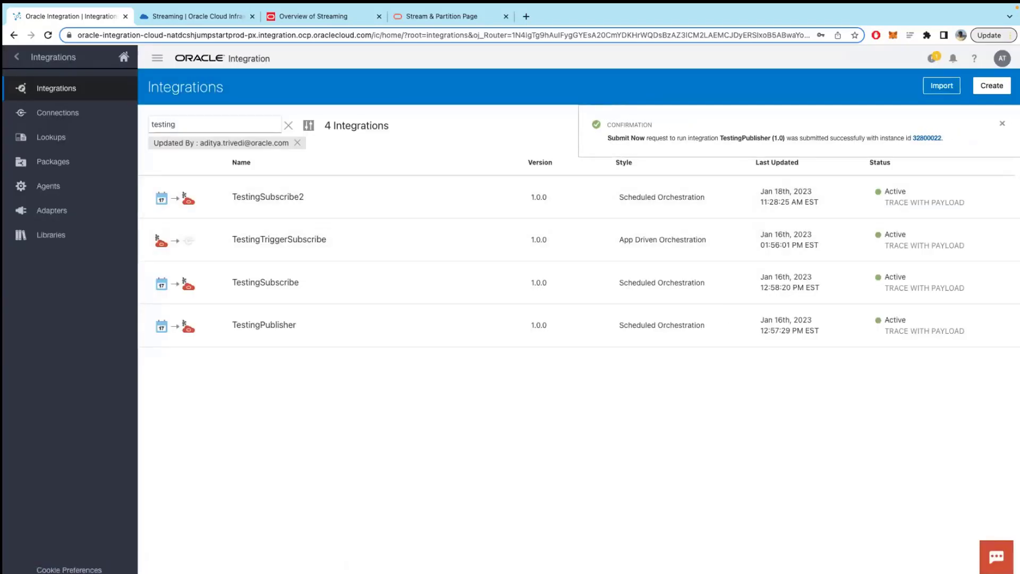
left_click(927, 137)
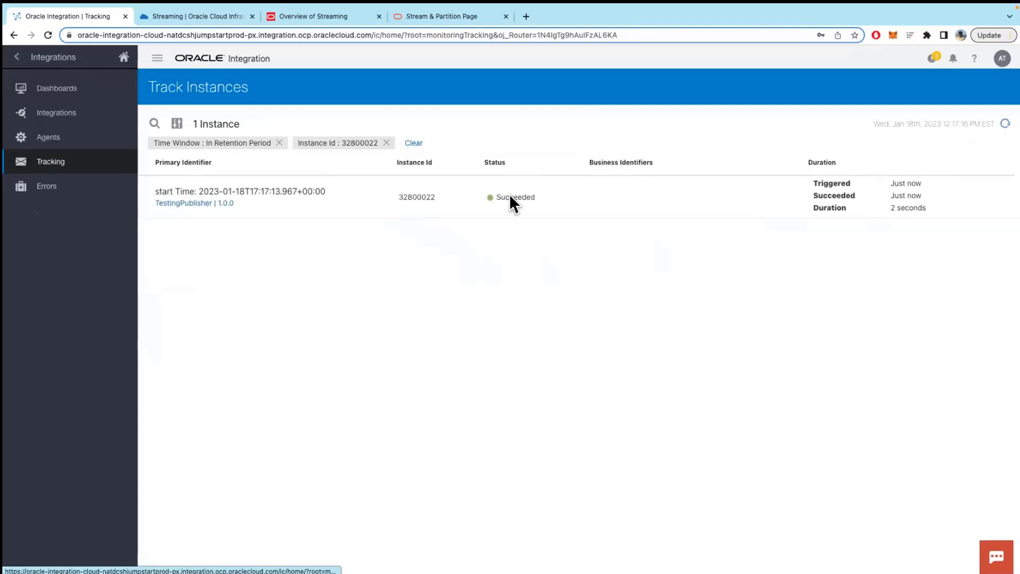
Switch to the Oracle Cloud console, load the TestingPubSub stream's recent messages, and inspect the published message's full value and offset
left_click(179, 19)
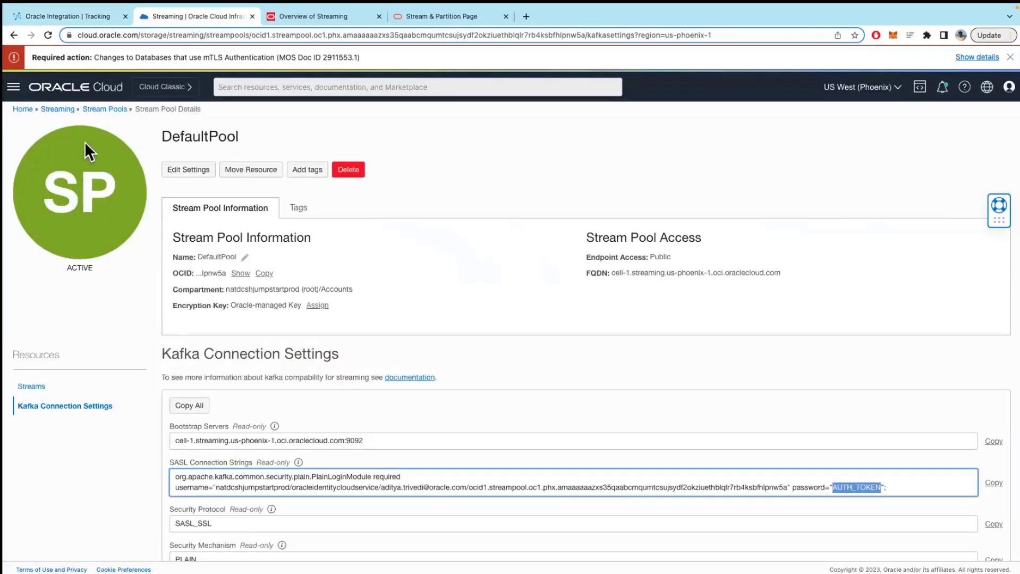
left_click(67, 110)
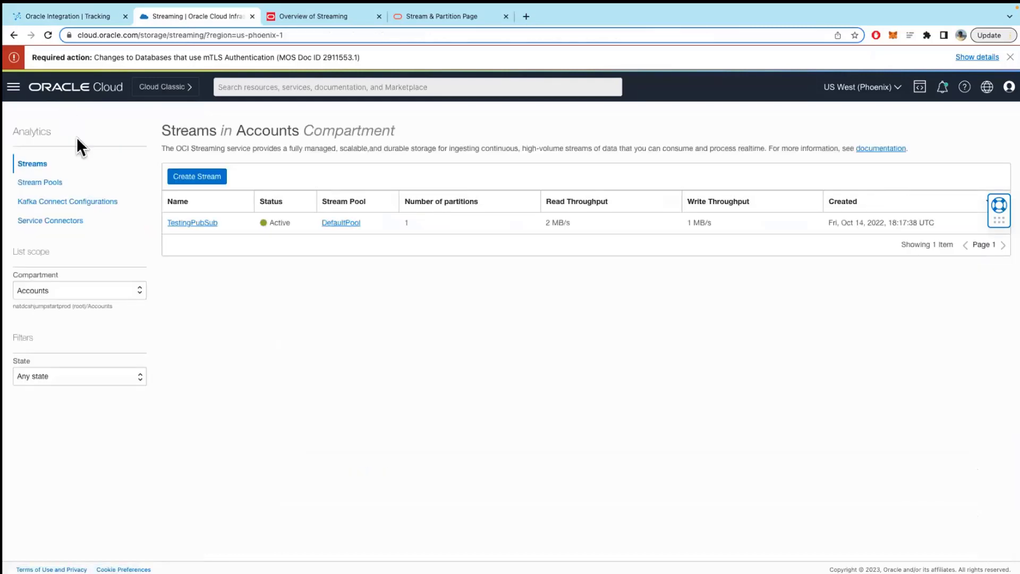
left_click(177, 224)
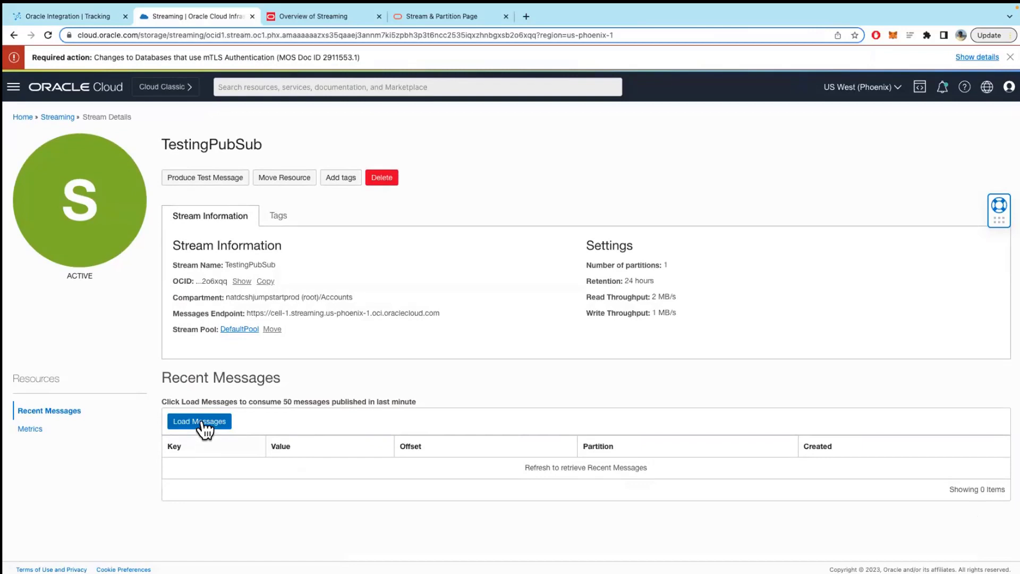
left_click_drag(342, 402, 433, 409)
left_click(195, 423)
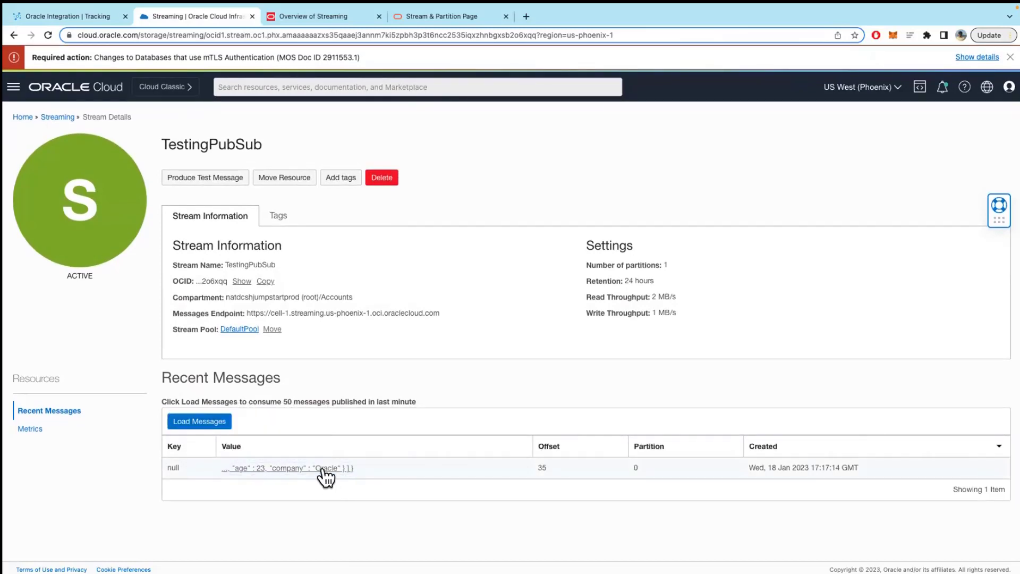
left_click(299, 476)
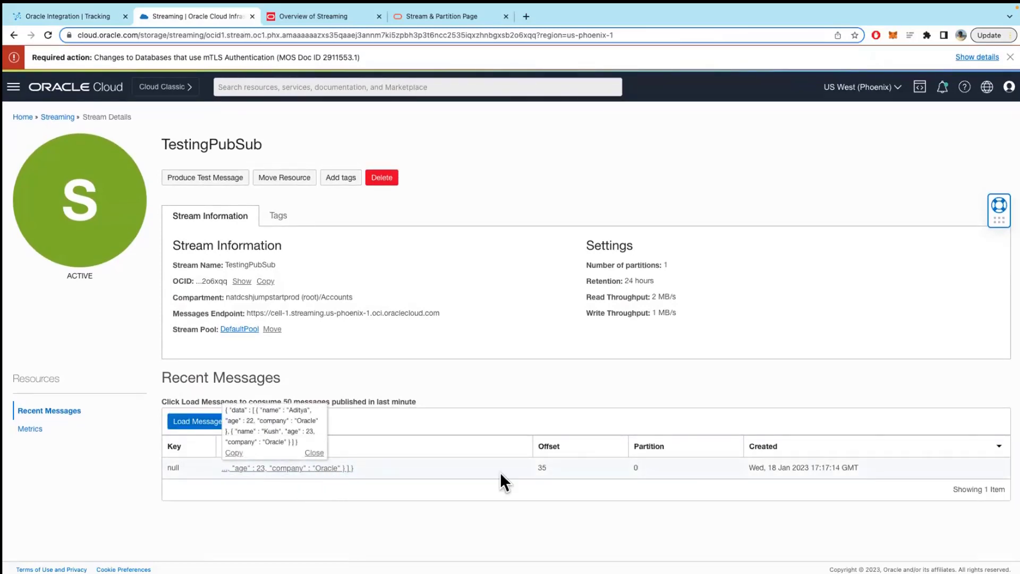
left_click(550, 465)
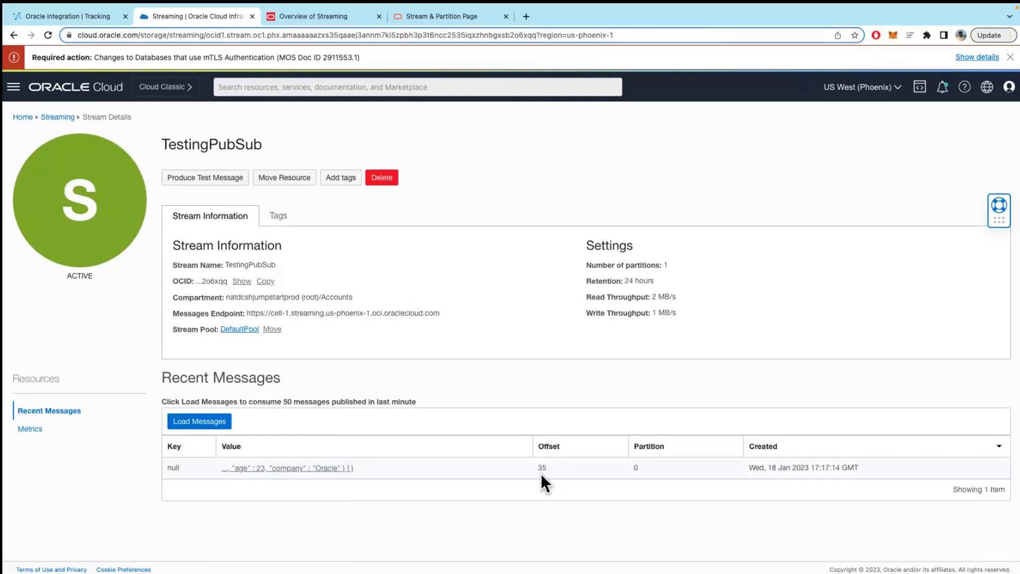
Return to Oracle Integration tracking, remove the instance ID filter, and refresh the list to check the most recent instances
left_click(77, 15)
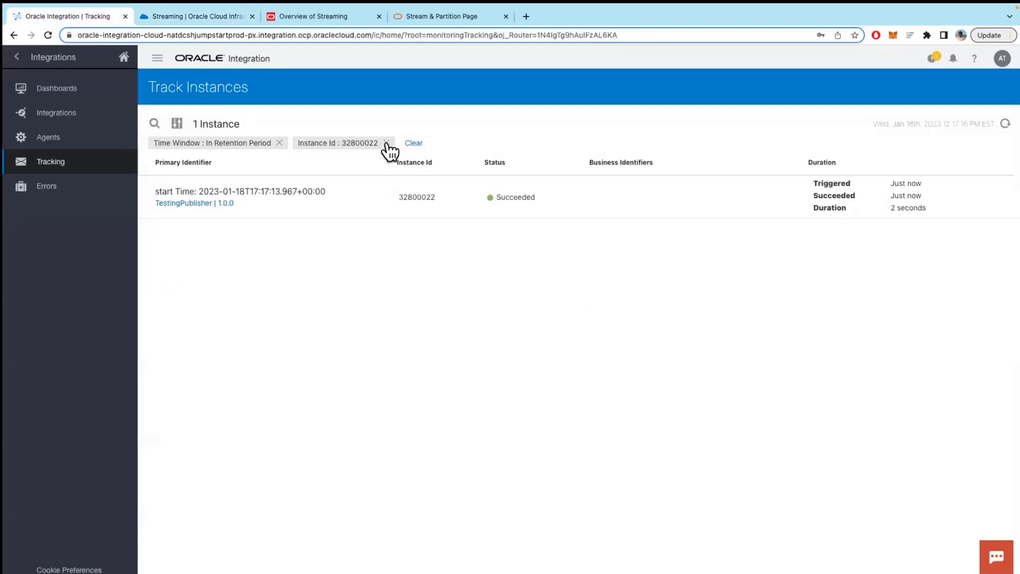
left_click(386, 143)
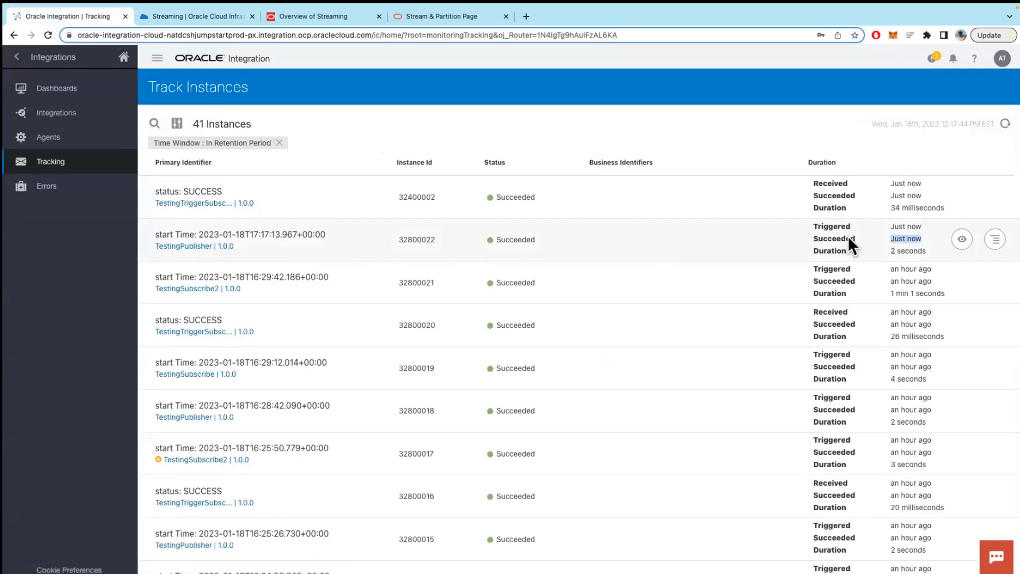
left_click_drag(922, 196, 885, 196)
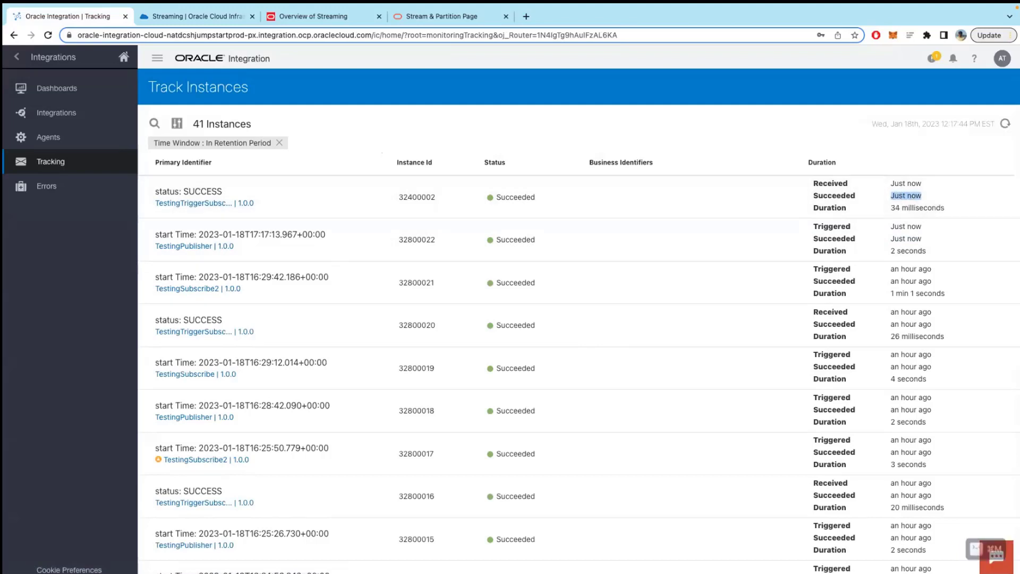
left_click(1006, 124)
left_click(1006, 123)
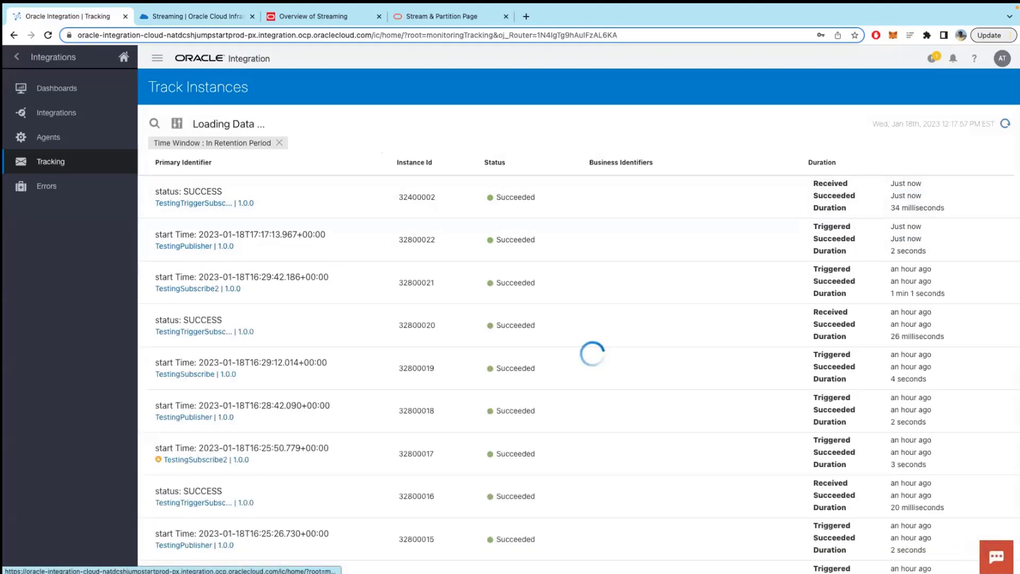
Inspect the message content processed by ListenForMessages in the latest TestingTriggerSubscribe instance's activity stream, and close the stream
left_click(951, 197)
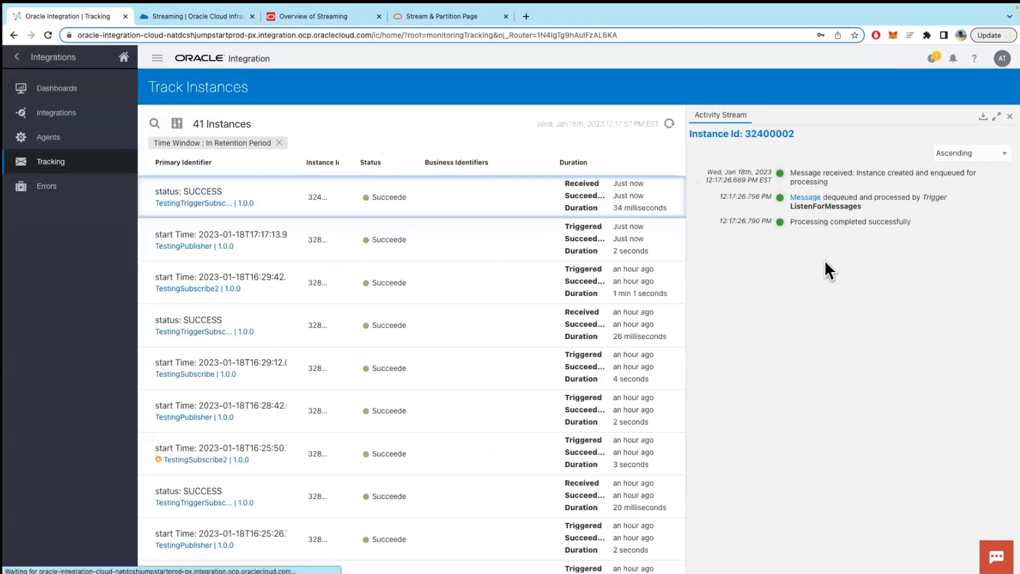
left_click(800, 199)
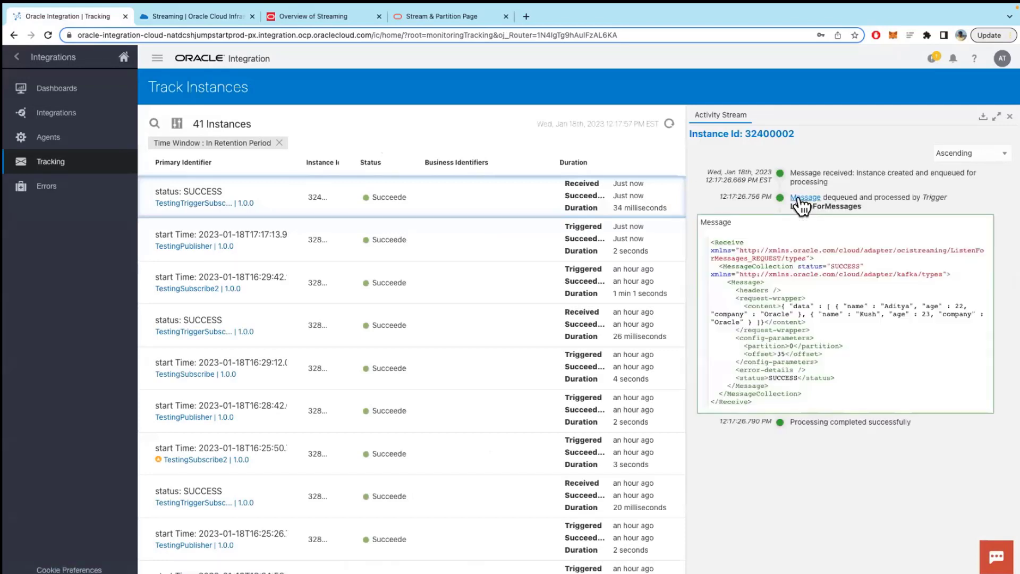
left_click_drag(783, 308, 764, 322)
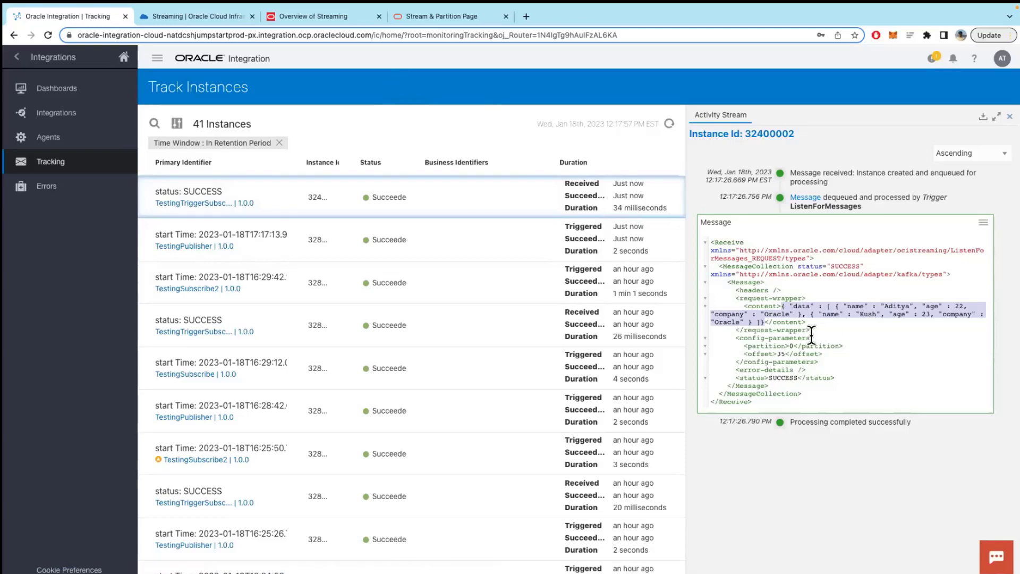
left_click(1010, 117)
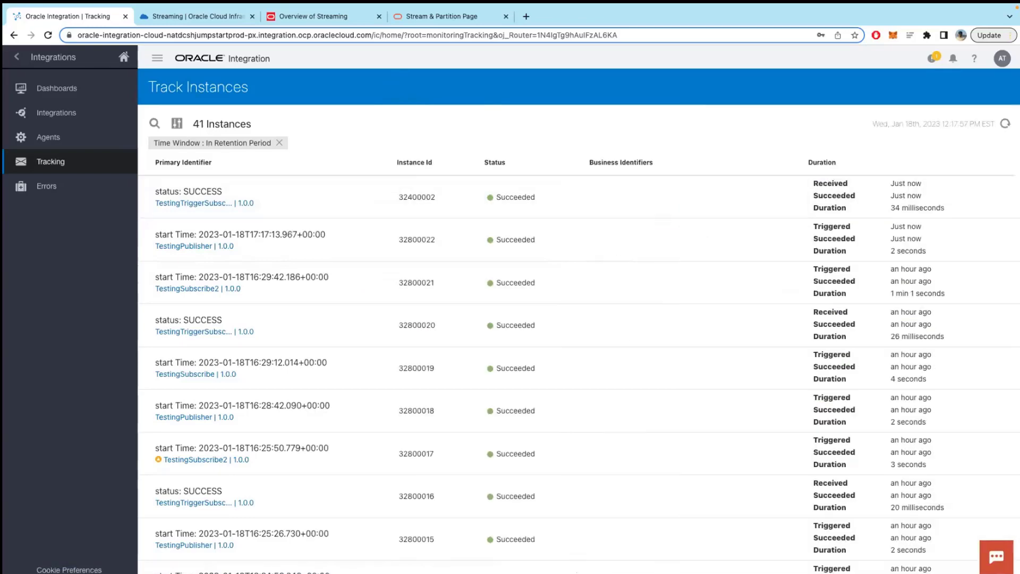
Submit an ad hoc run of the TestingSubscribe integration and open the submitted instance in tracking
left_click(104, 120)
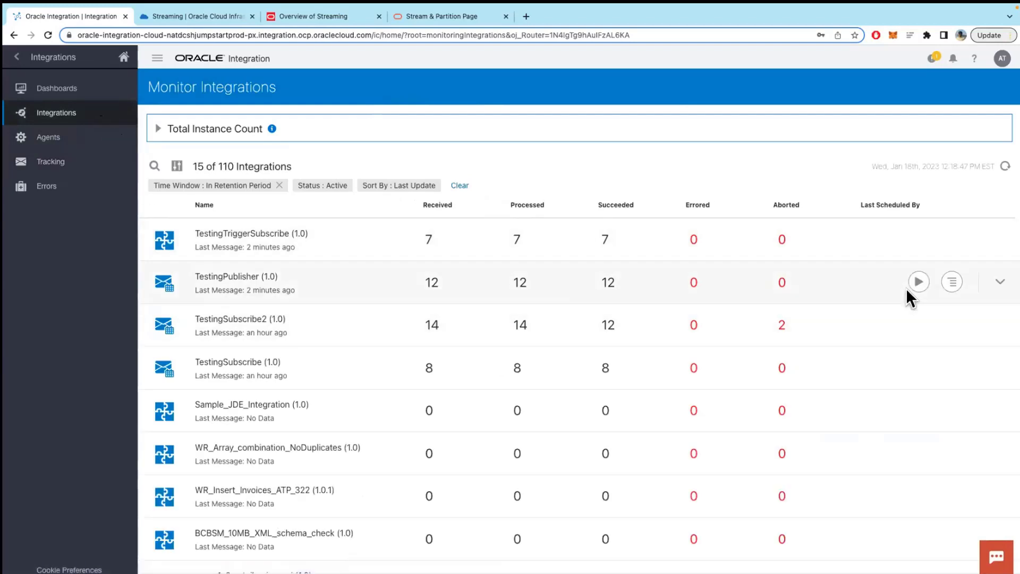
left_click(918, 367)
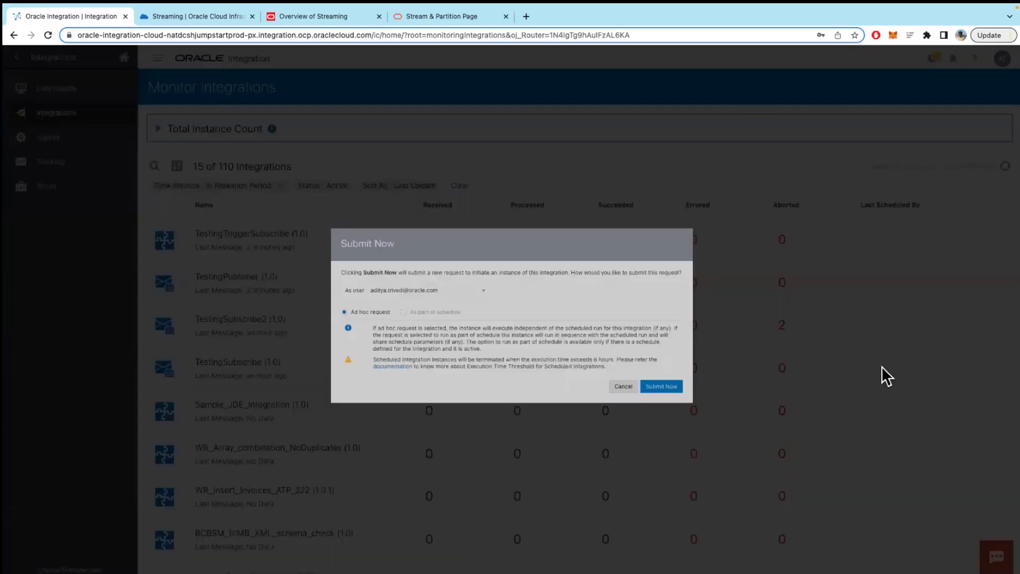
left_click(702, 406)
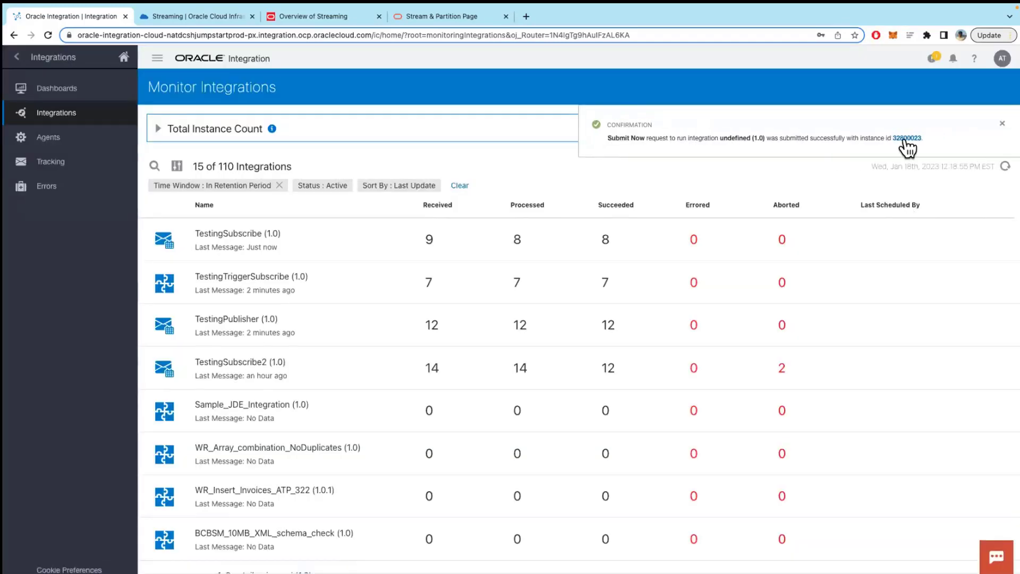
left_click(907, 138)
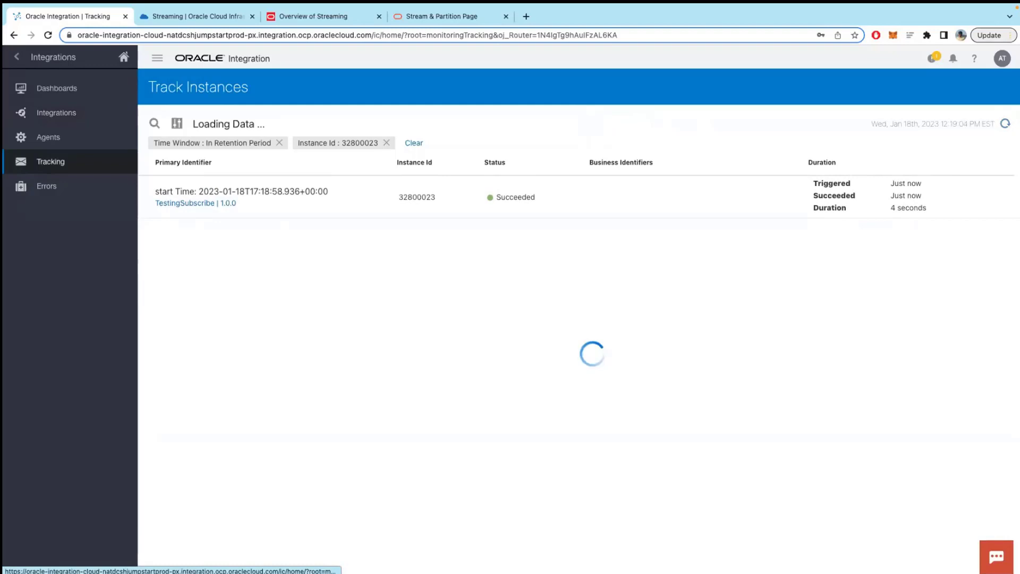
Open the TestingSubscribe instance's activity stream, refreshing the instance and reopening the stream to load the latest activity
left_click(963, 196)
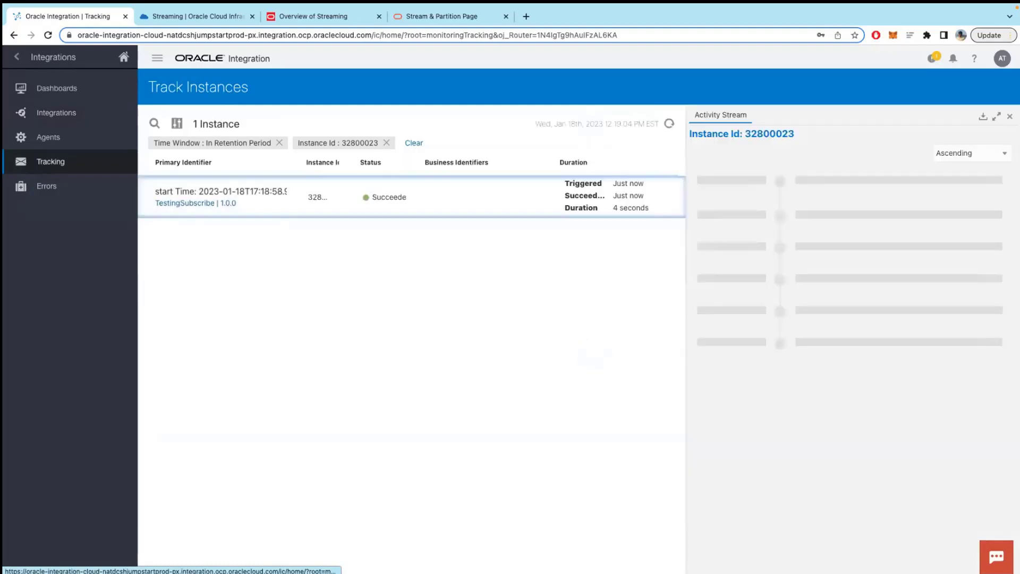
left_click(669, 123)
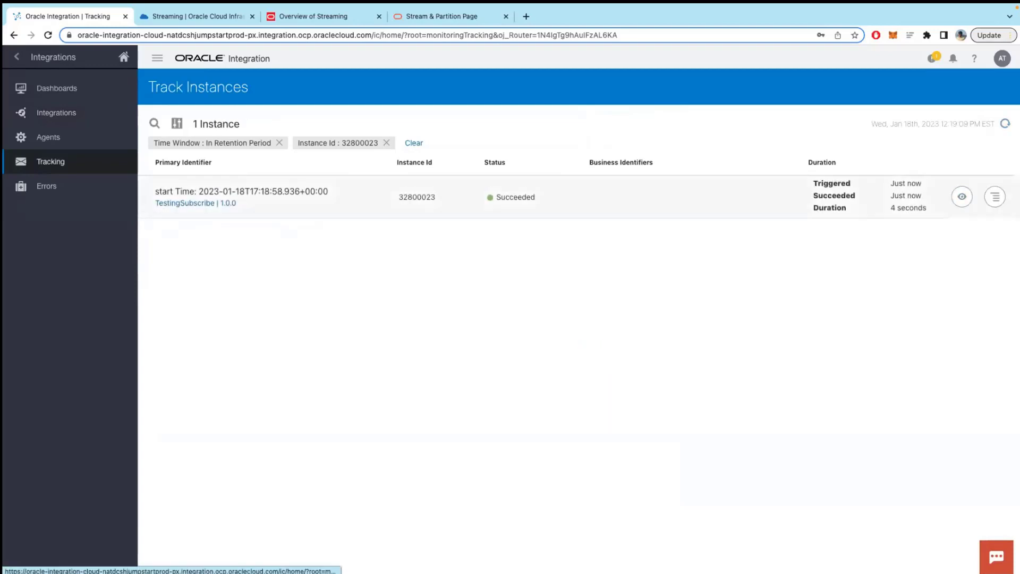
left_click(963, 196)
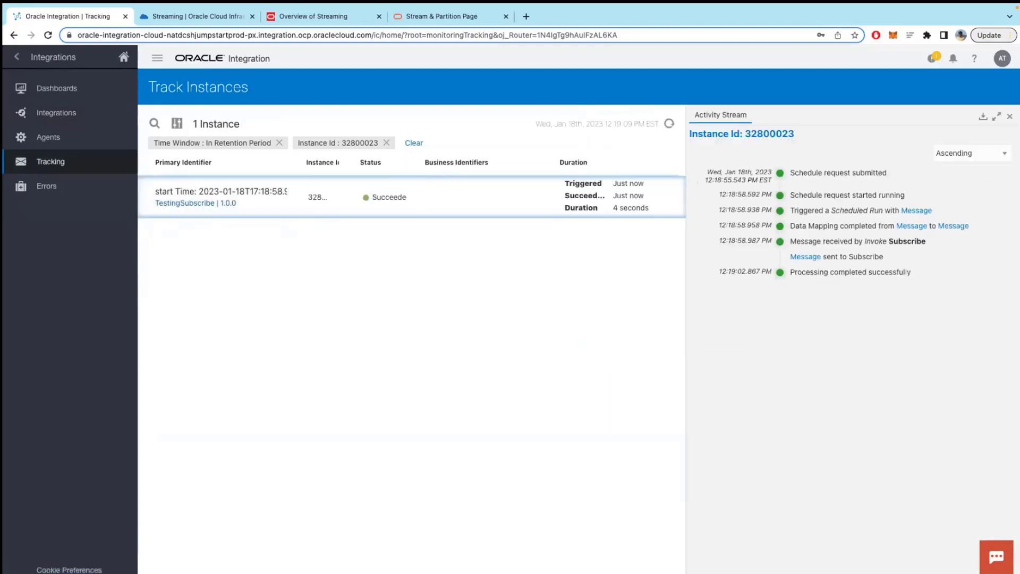
left_click(670, 124)
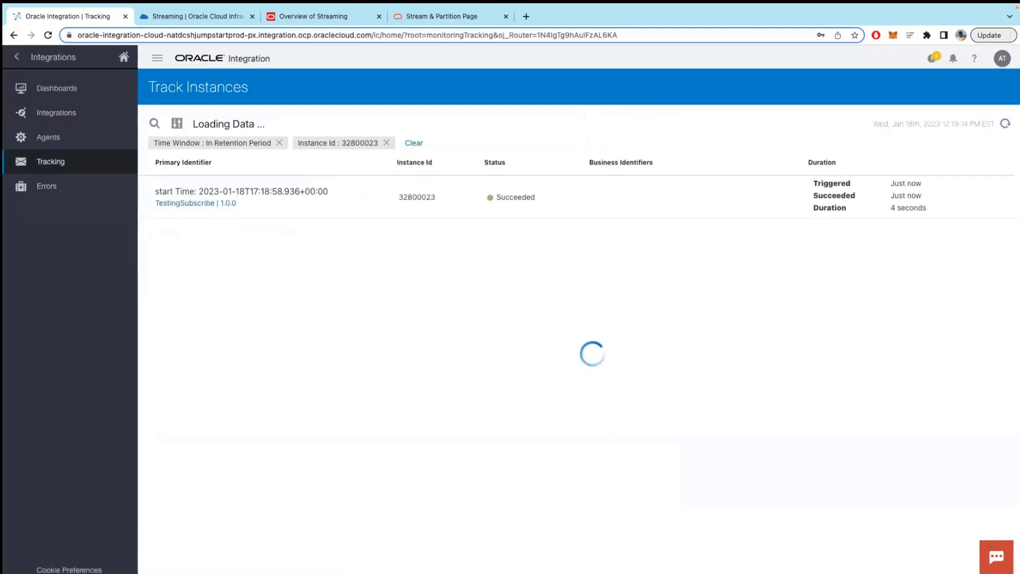
left_click(962, 197)
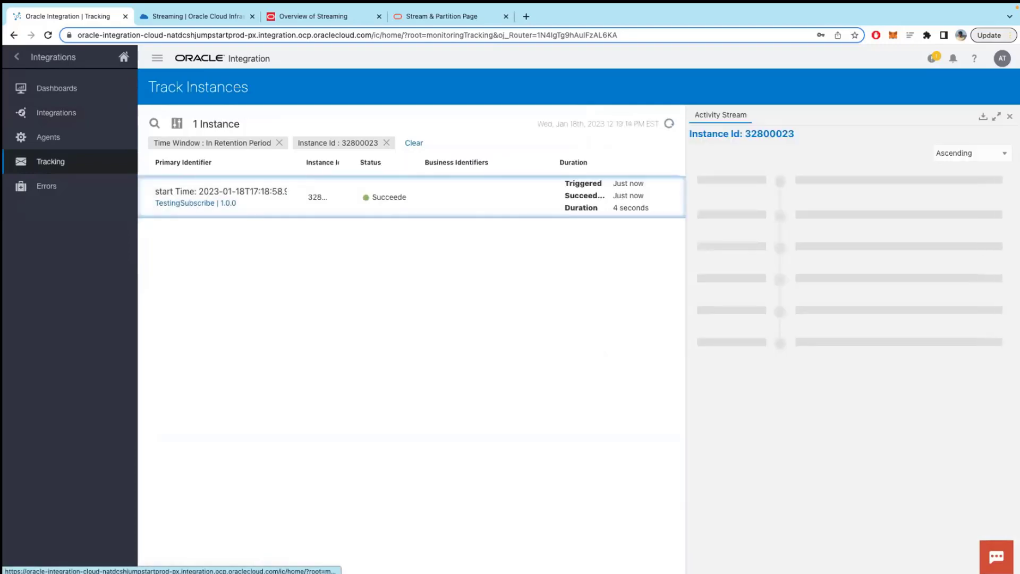
Inspect the data, partition and offset in the message received from Subscribe, and close the activity stream
left_click(806, 315)
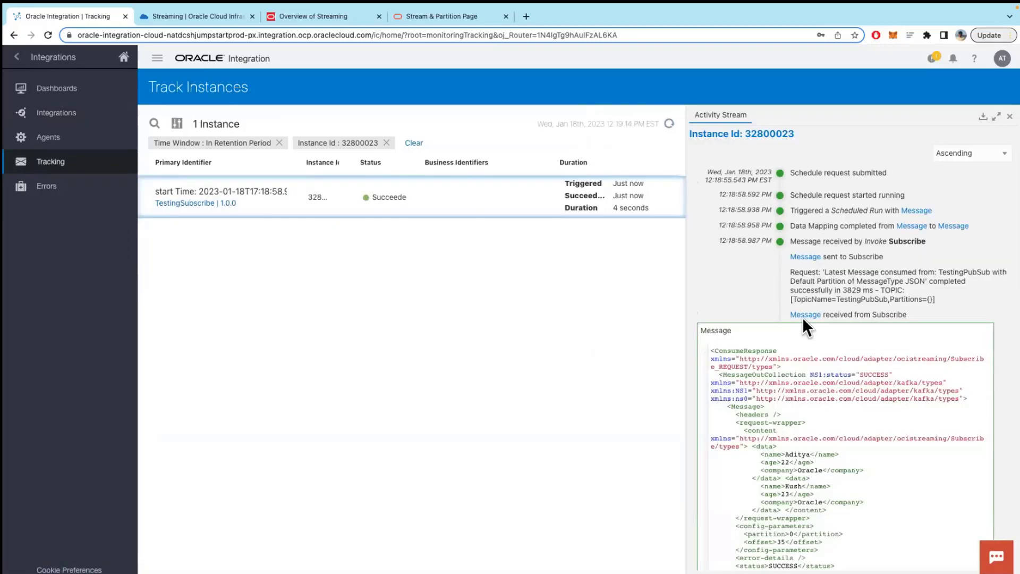
scroll(804, 369, "down", 1)
left_click_drag(770, 502, 804, 498)
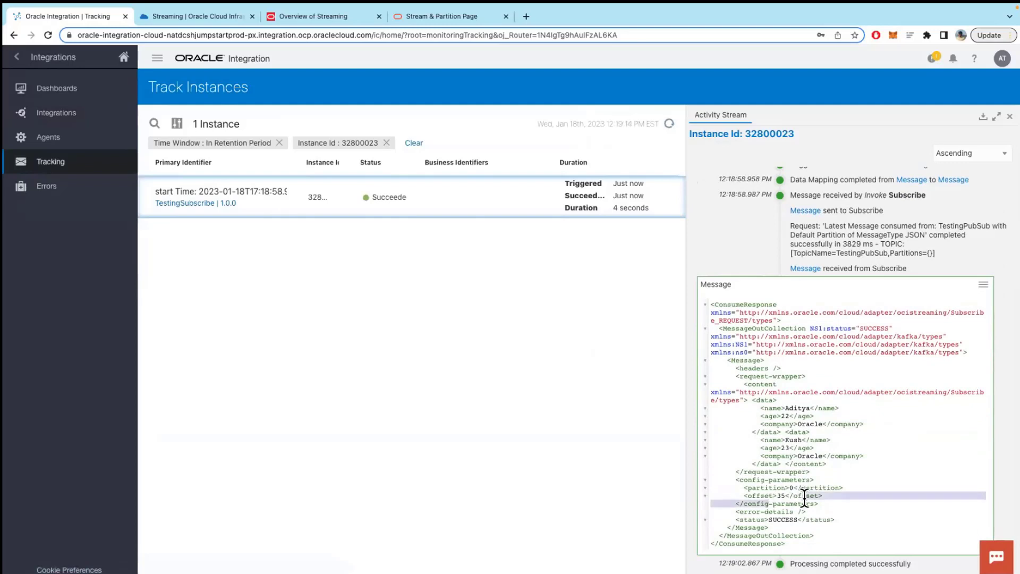
left_click_drag(753, 399, 835, 497)
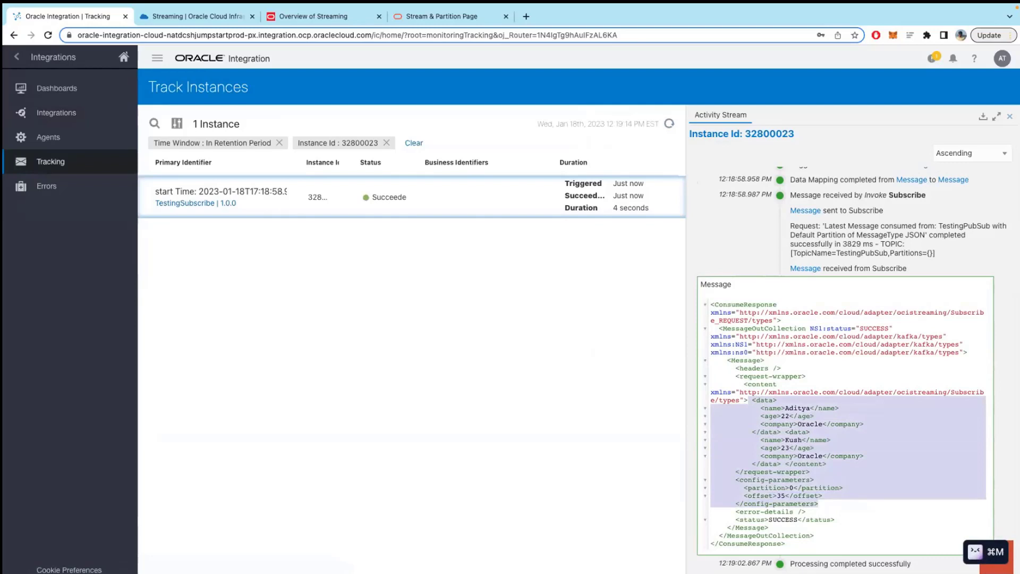
left_click(1011, 116)
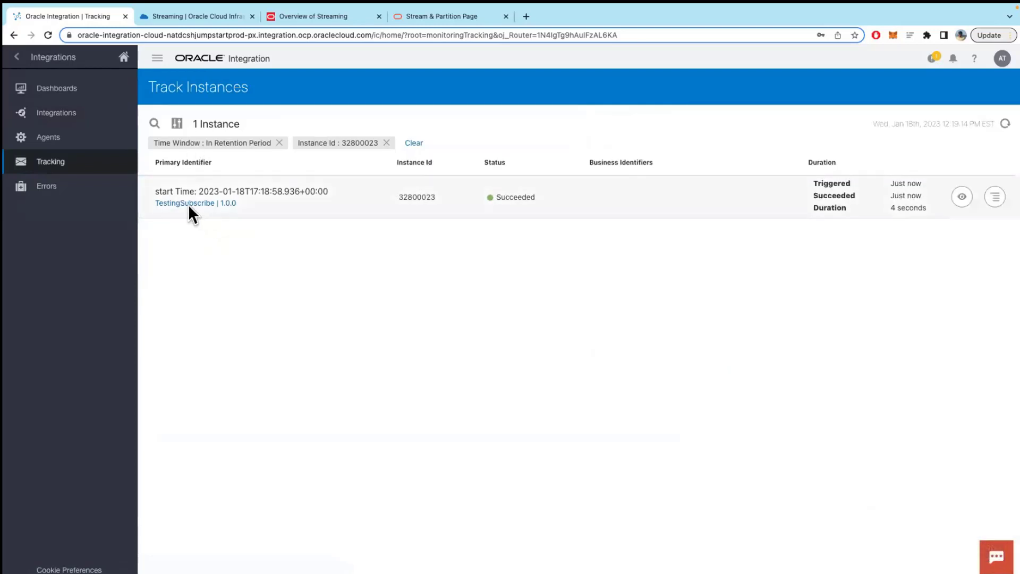
Submit an ad hoc run of the TestingSubscribe2 integration and open the submitted instance in tracking
left_click(58, 117)
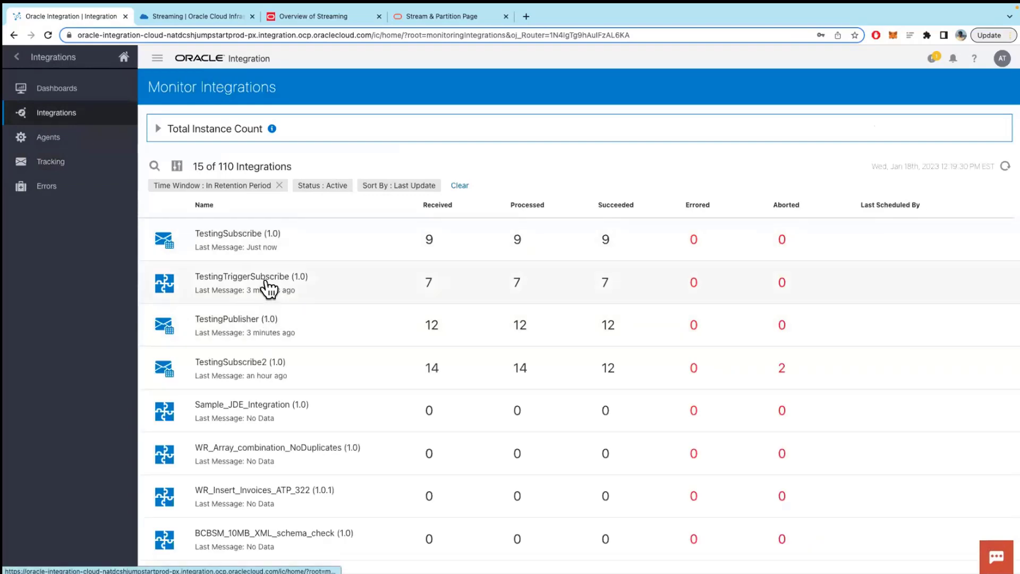
left_click(550, 367)
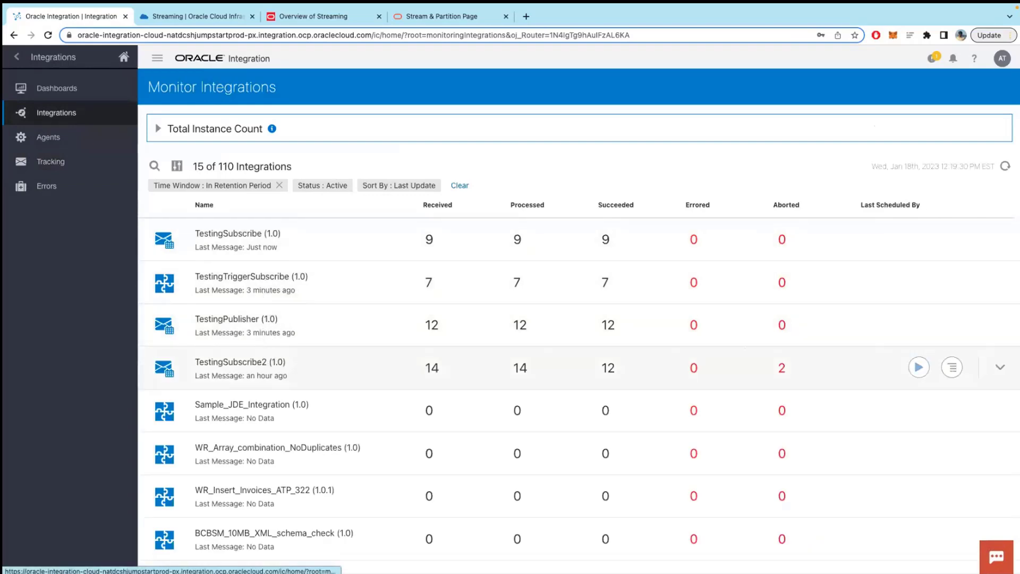
left_click(919, 366)
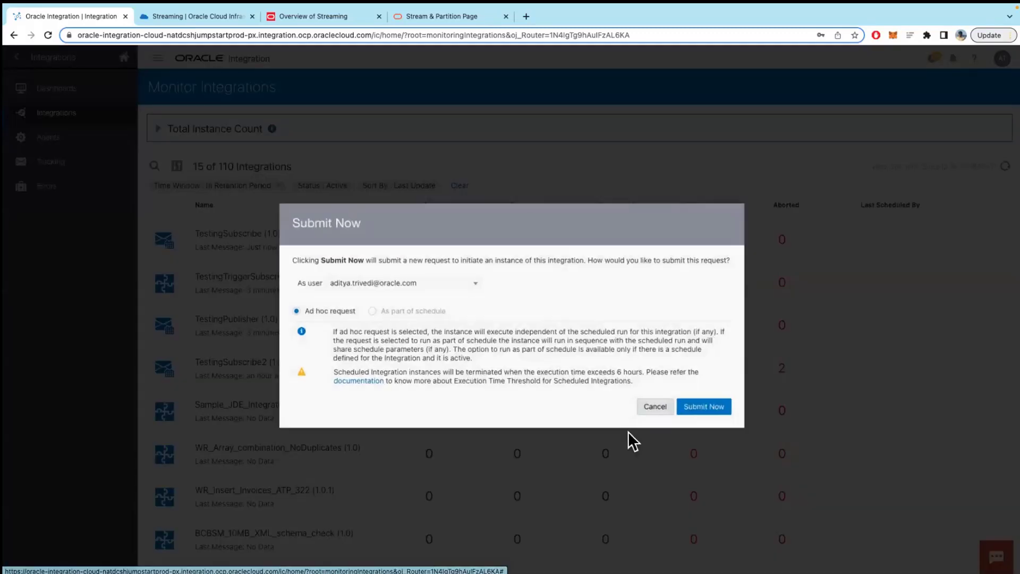
left_click(705, 405)
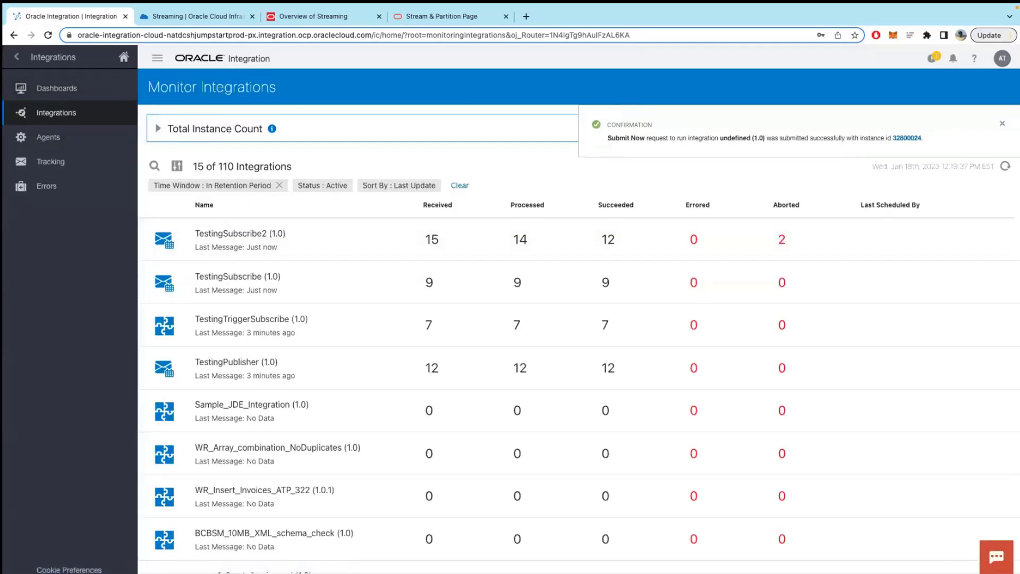
left_click(906, 139)
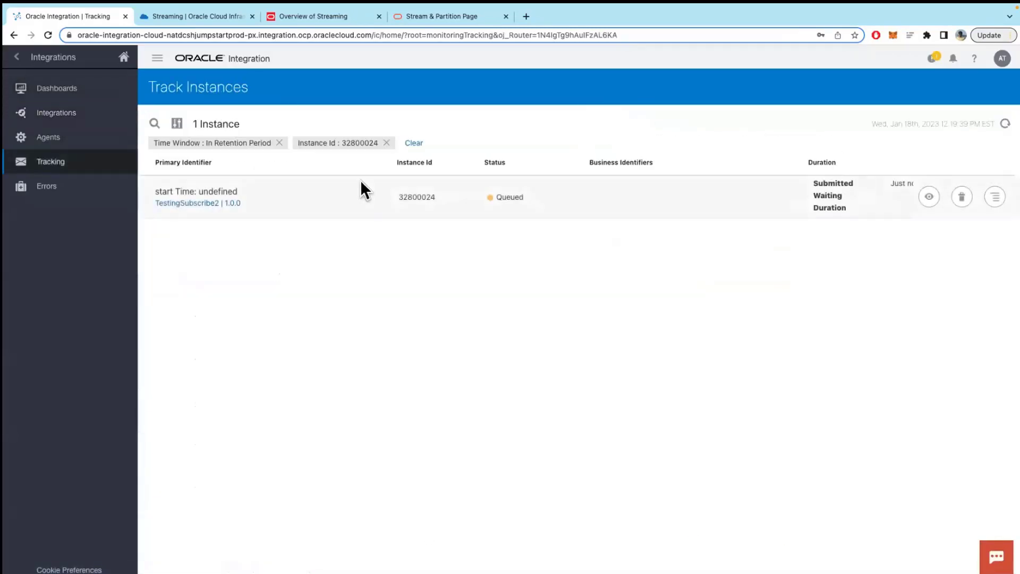
Remove the instance ID filter, open the latest TestingTriggerSubscribe instance's flow diagram, and select its ListenForMessages trigger
left_click(386, 143)
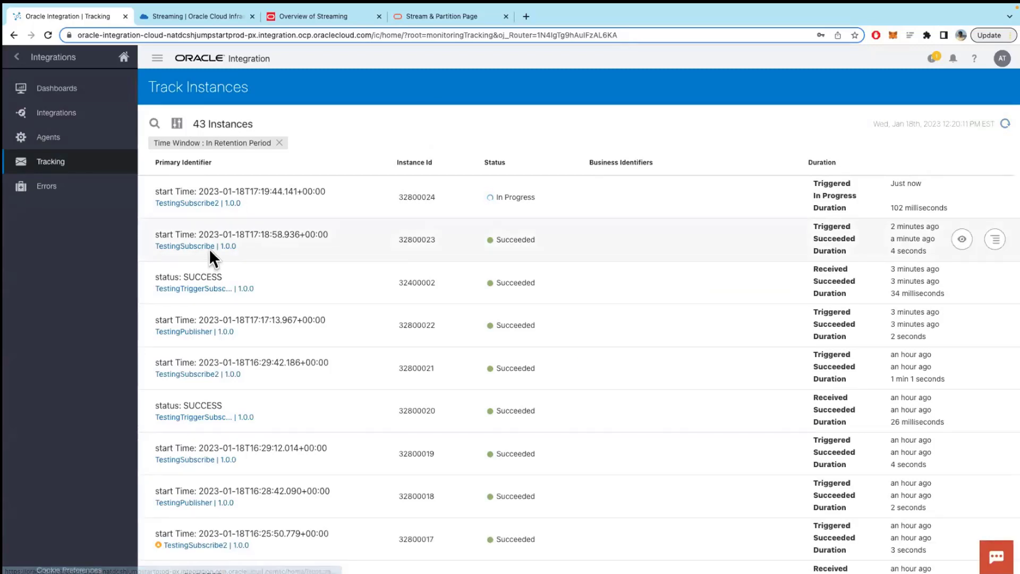
left_click(206, 289)
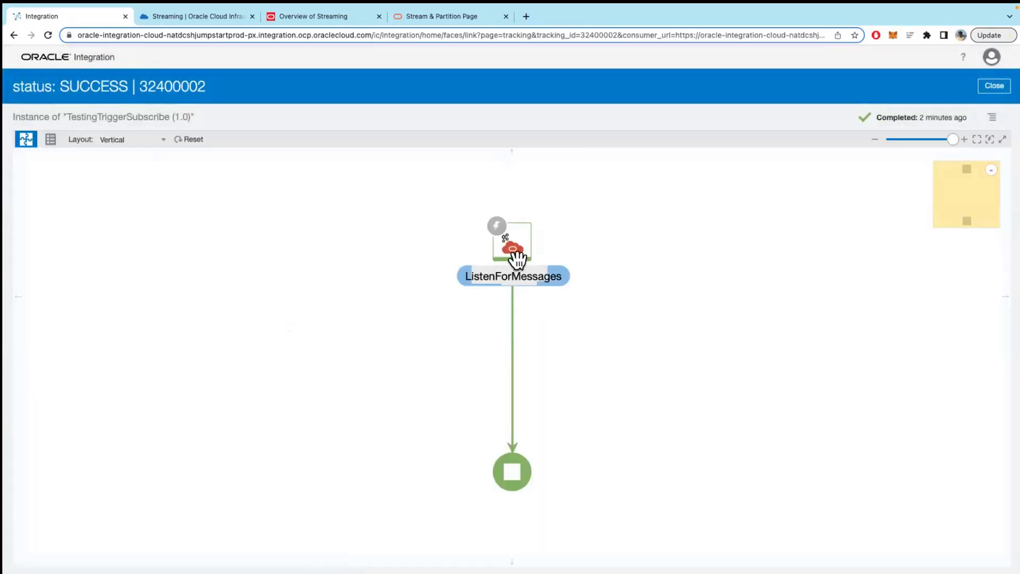
left_click(516, 251)
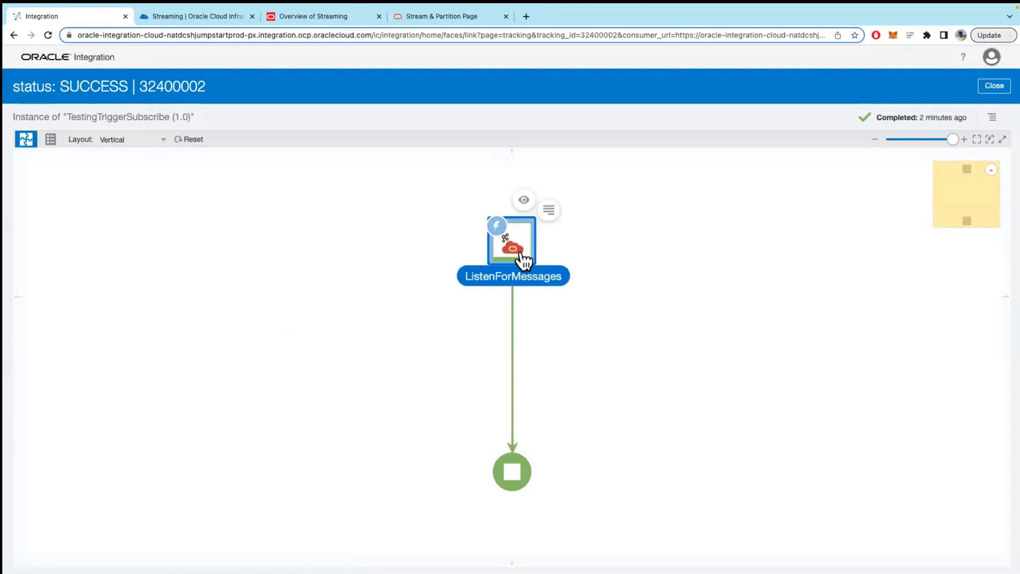
Review the ListenForMessages endpoint's stream, partition, consumer group and polling settings, and return to the tracked instances list
left_click(552, 210)
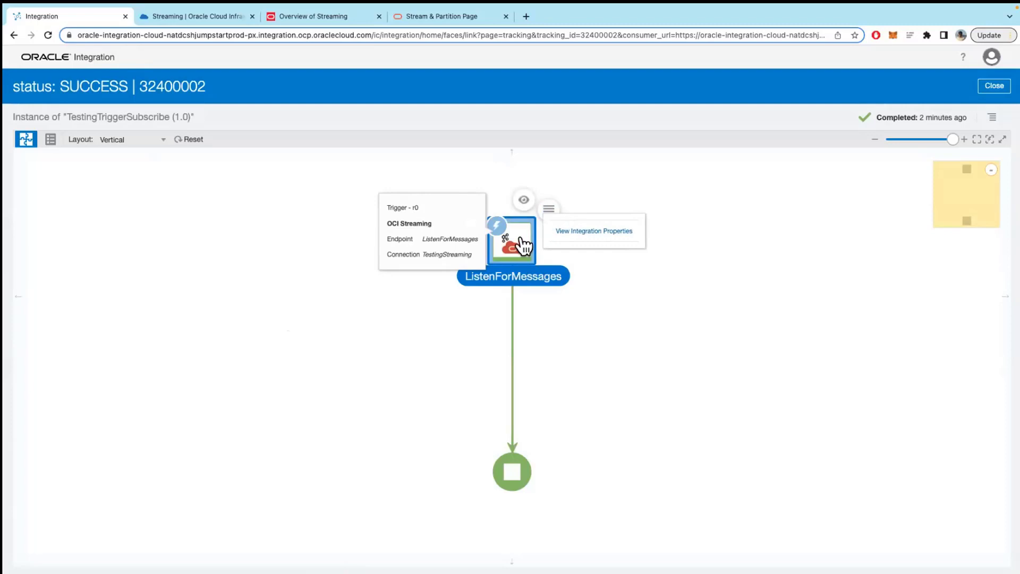
left_click(525, 200)
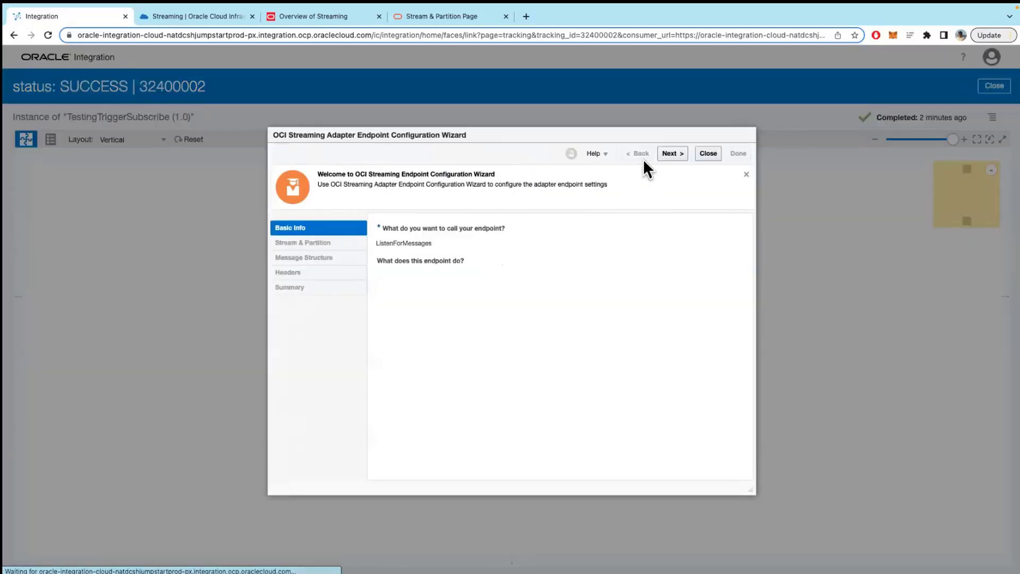
left_click(671, 155)
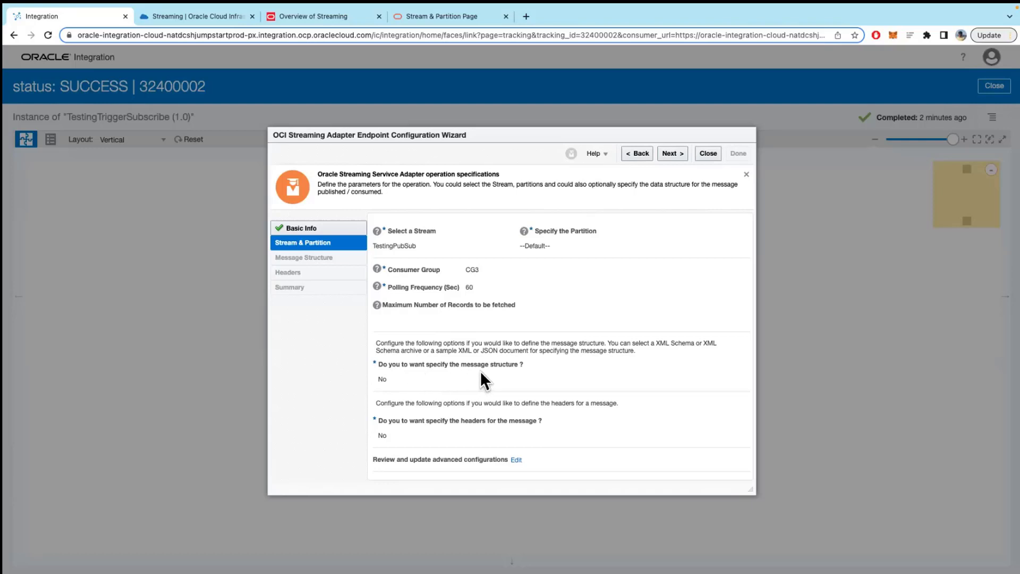
left_click_drag(496, 133, 231, 135)
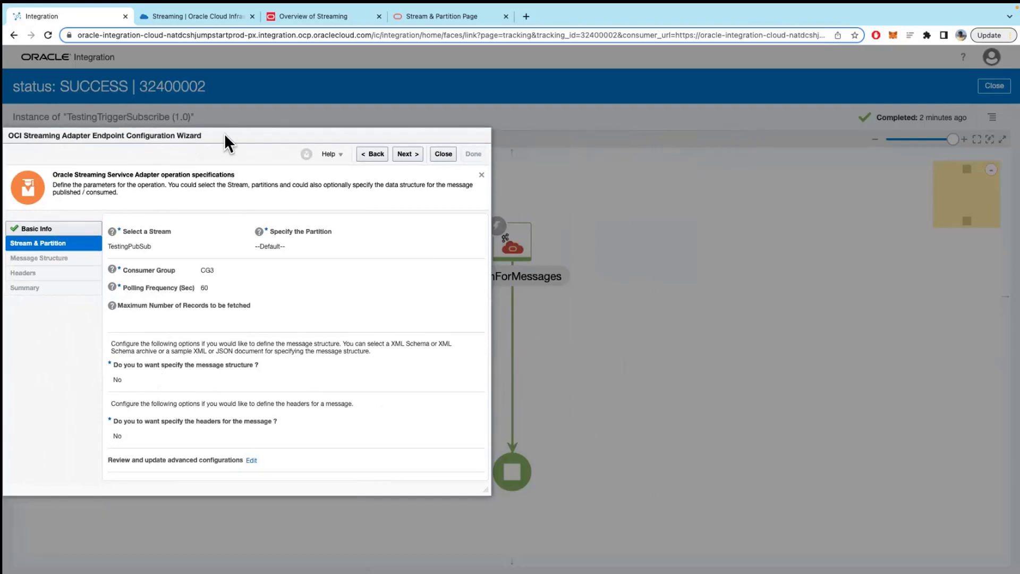
left_click_drag(226, 136, 480, 146)
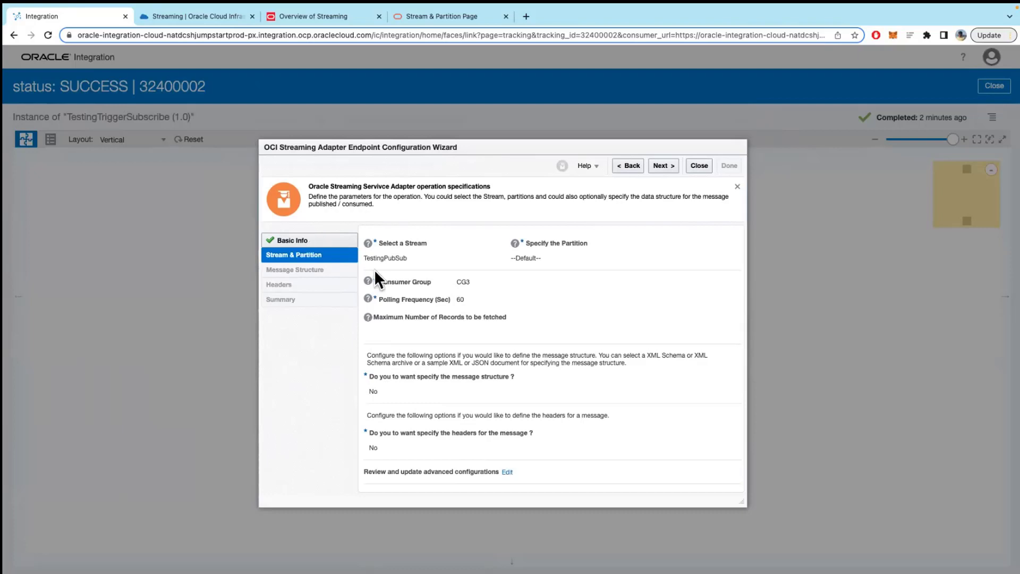
left_click(699, 165)
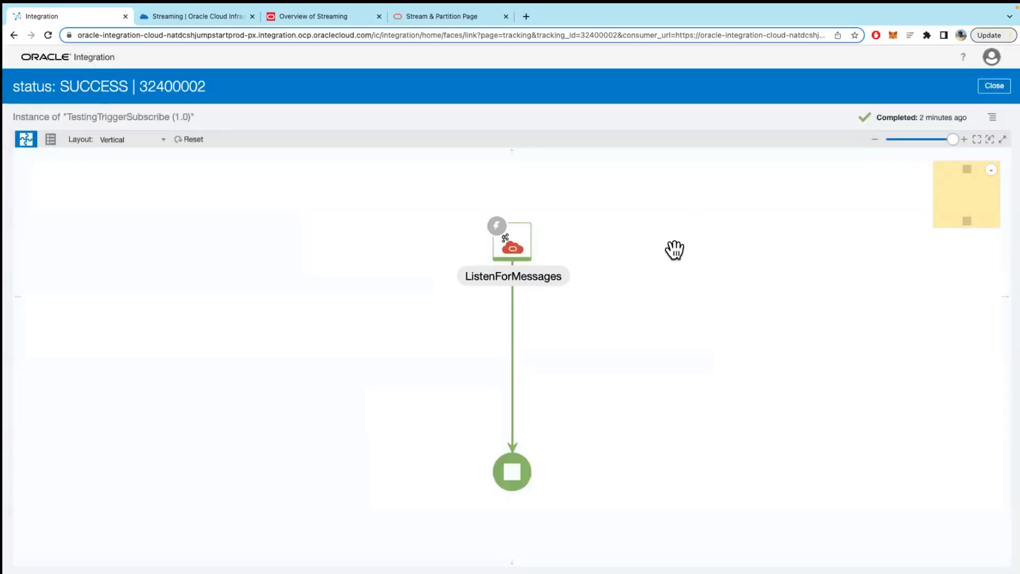
left_click(994, 86)
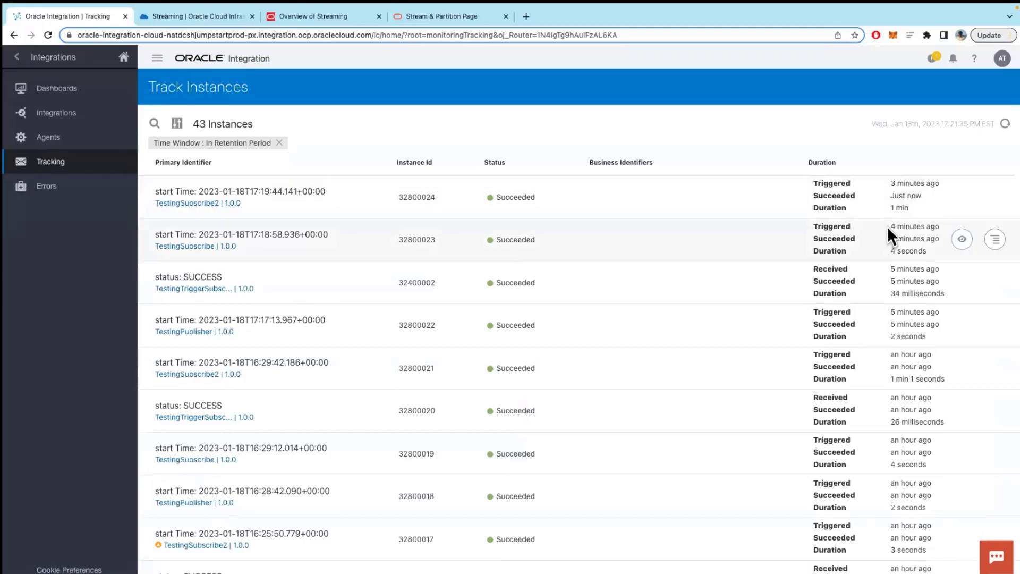
Inspect the message received from Subscribe in the latest TestingSubscribe2 instance's activity stream, and close the stream
left_click(962, 196)
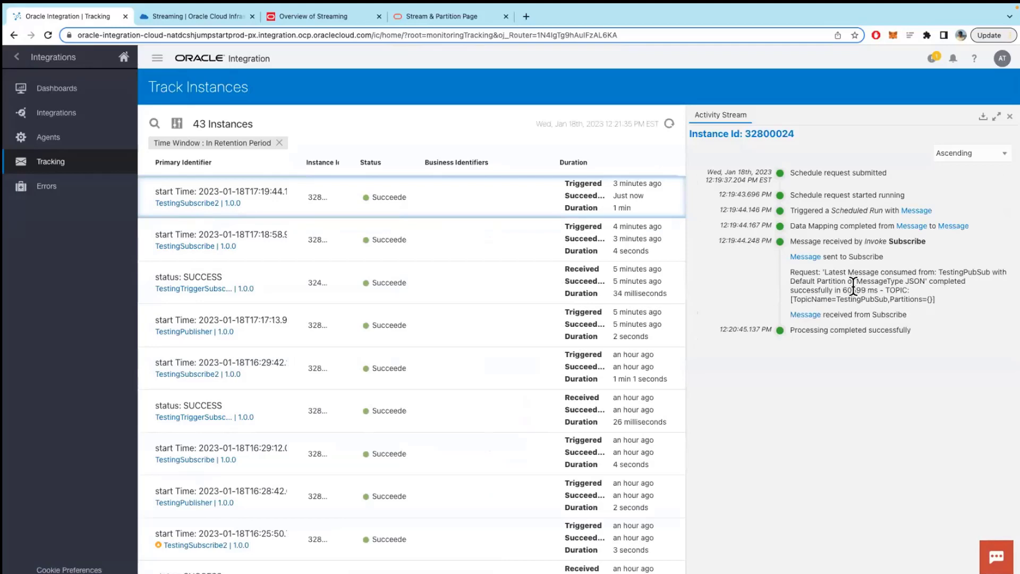
left_click(811, 315)
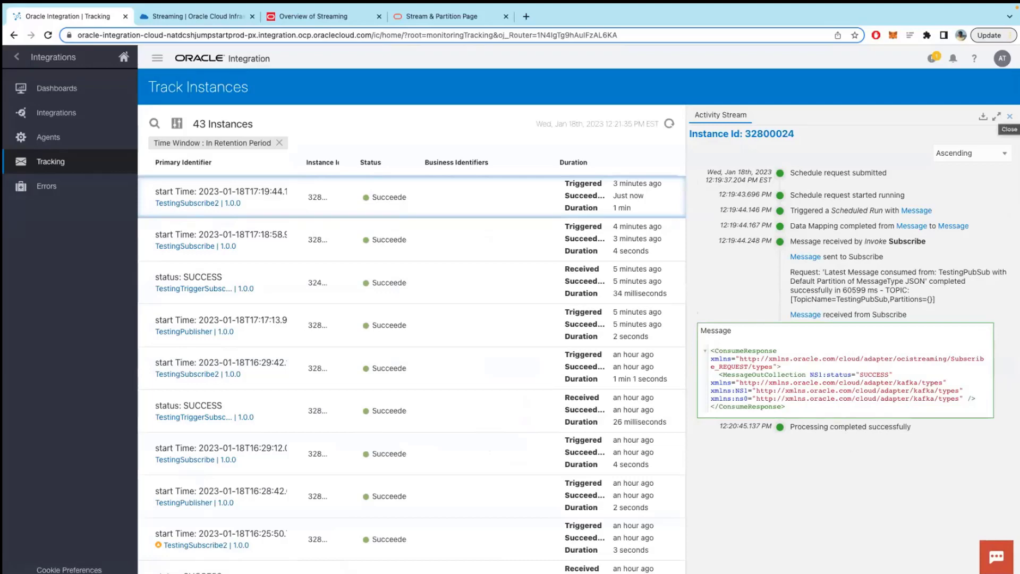
left_click(1010, 116)
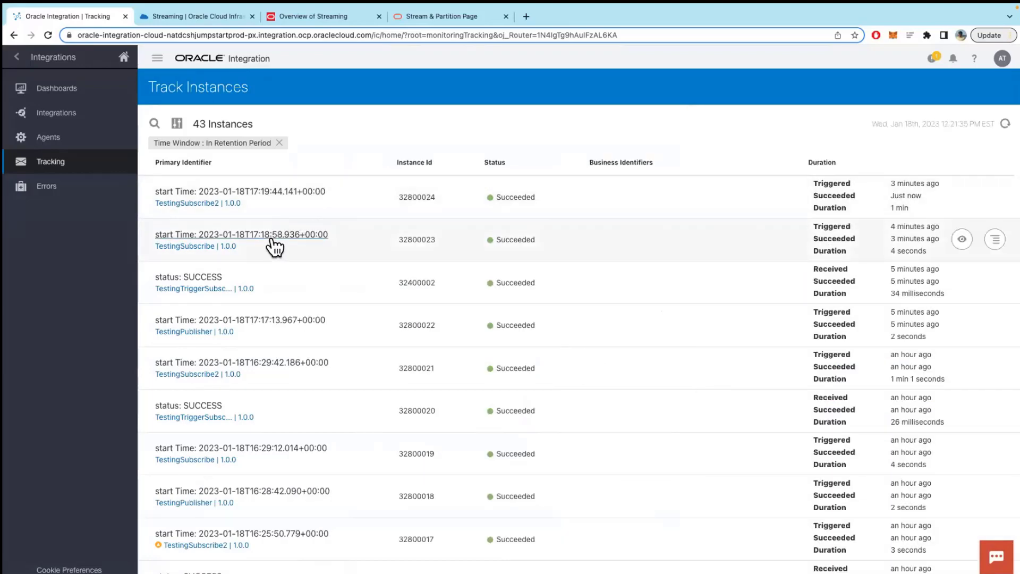
Open the latest TestingSubscribe instance's flow diagram and view the configuration of its Subscribe endpoint
left_click(213, 237)
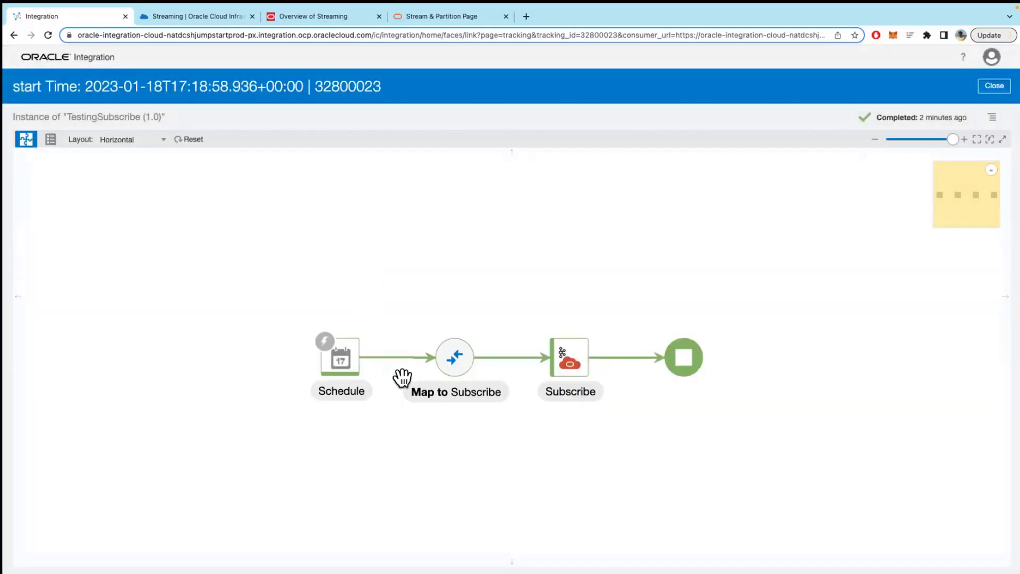
left_click(577, 368)
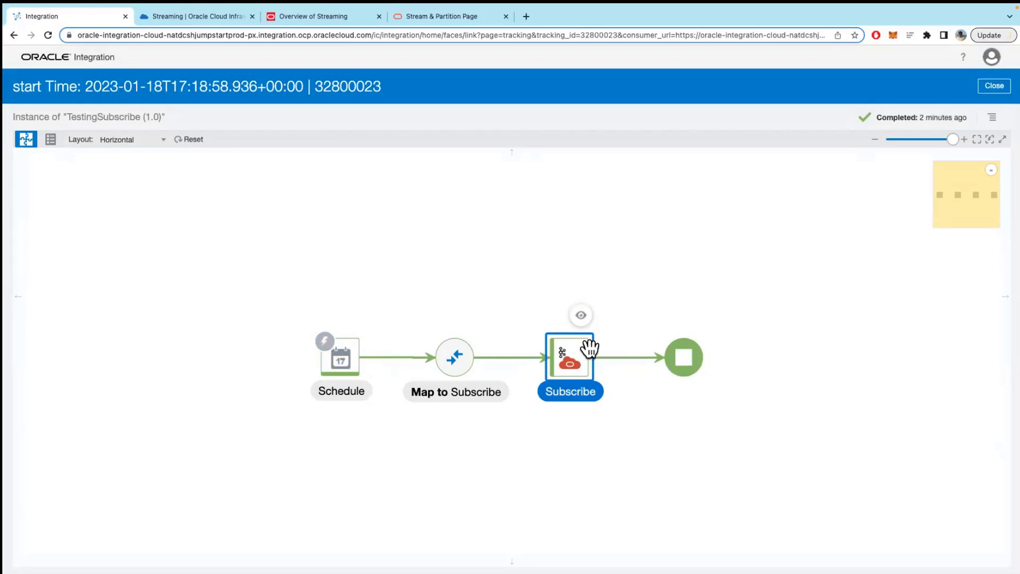
left_click(581, 316)
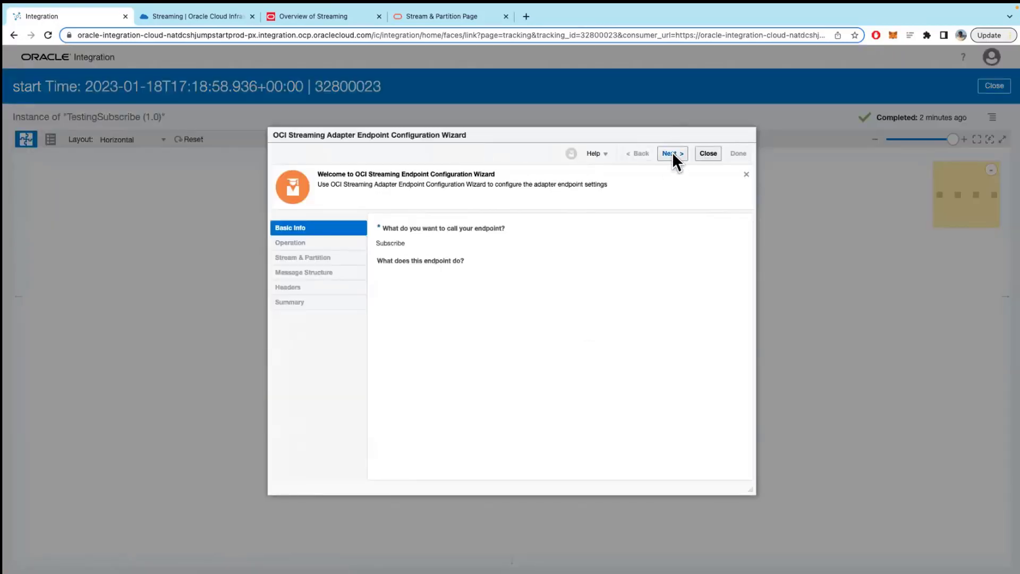
Examine the Subscribe endpoint's operation and its stream, consumer group, message consumption and advanced configuration options
left_click(672, 153)
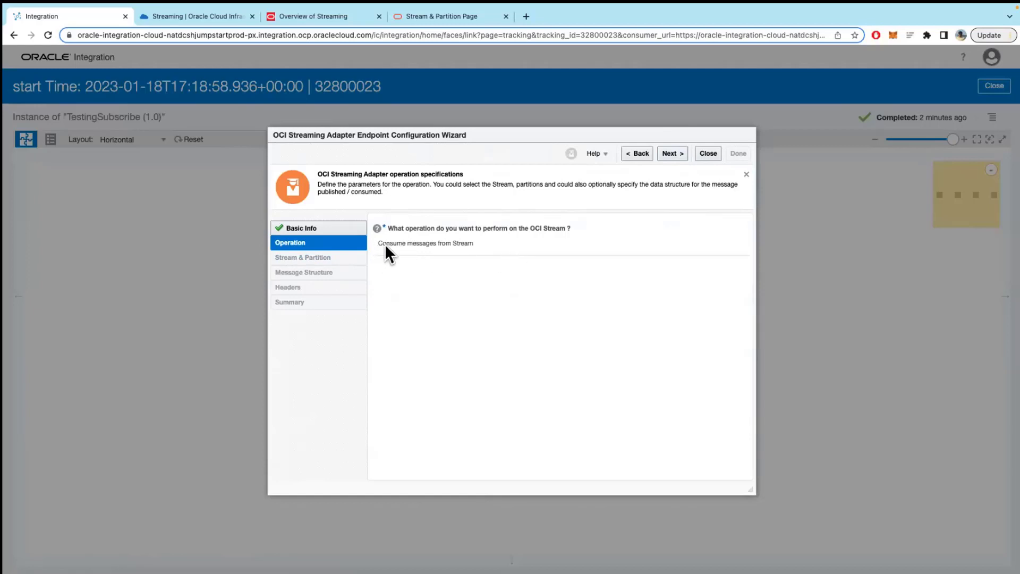
left_click(669, 154)
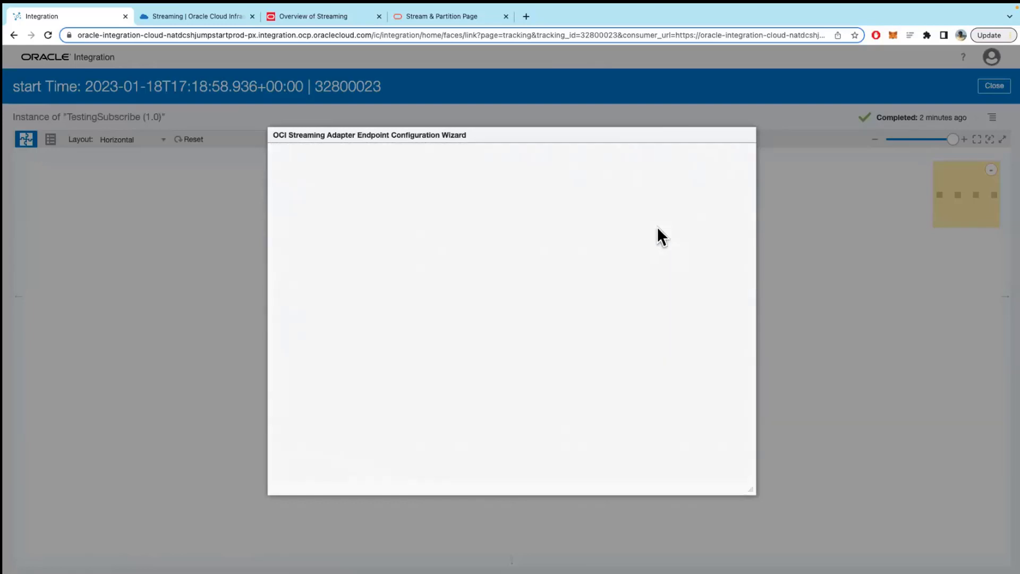
scroll(656, 226, "down", 1)
scroll(399, 247, "up", 1)
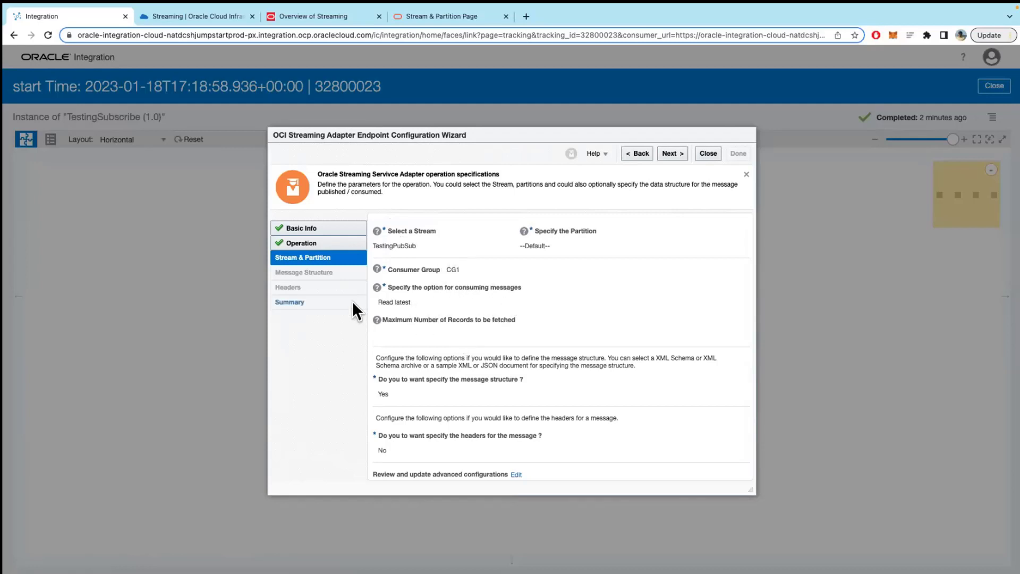
scroll(445, 338, "down", 1)
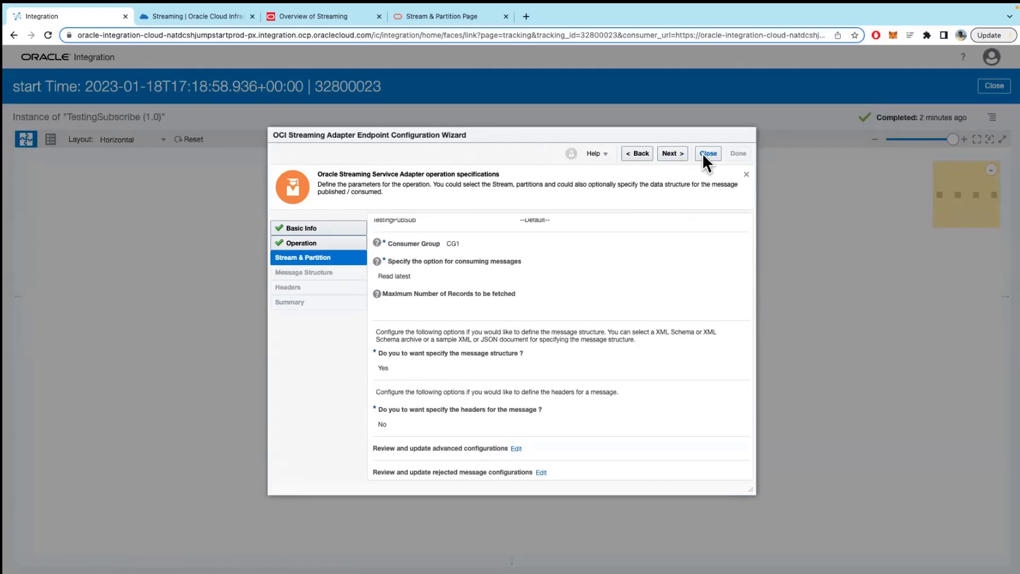
Check the Subscribe endpoint's message structure definition, and close both its configuration and the TestingSubscribe instance
left_click(666, 152)
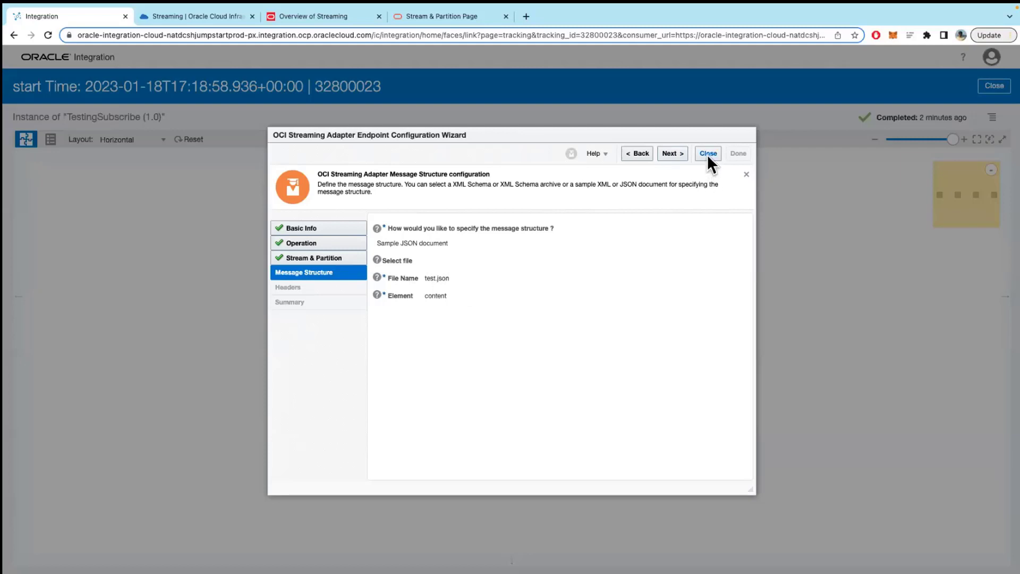
left_click(669, 153)
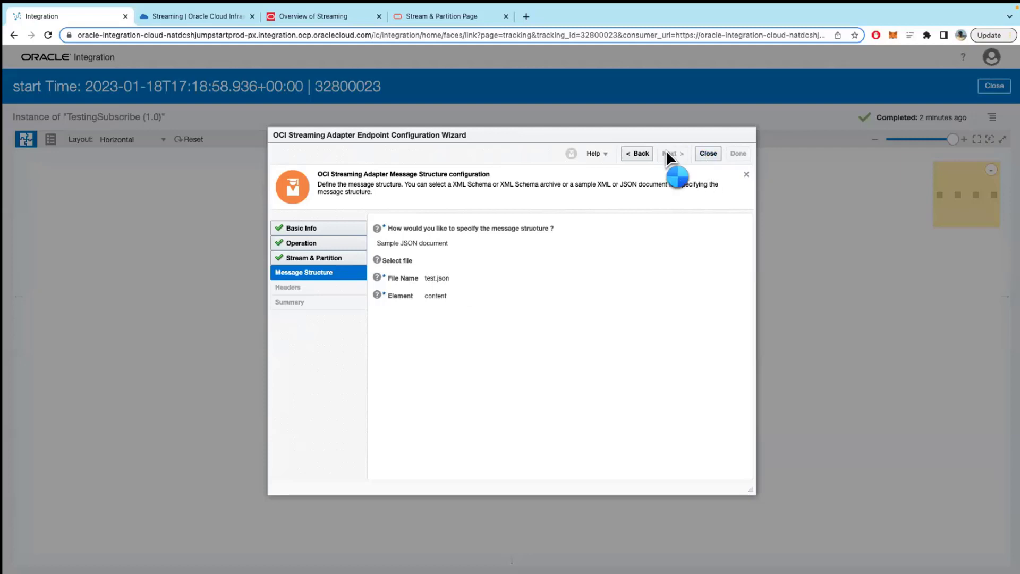
left_click(706, 153)
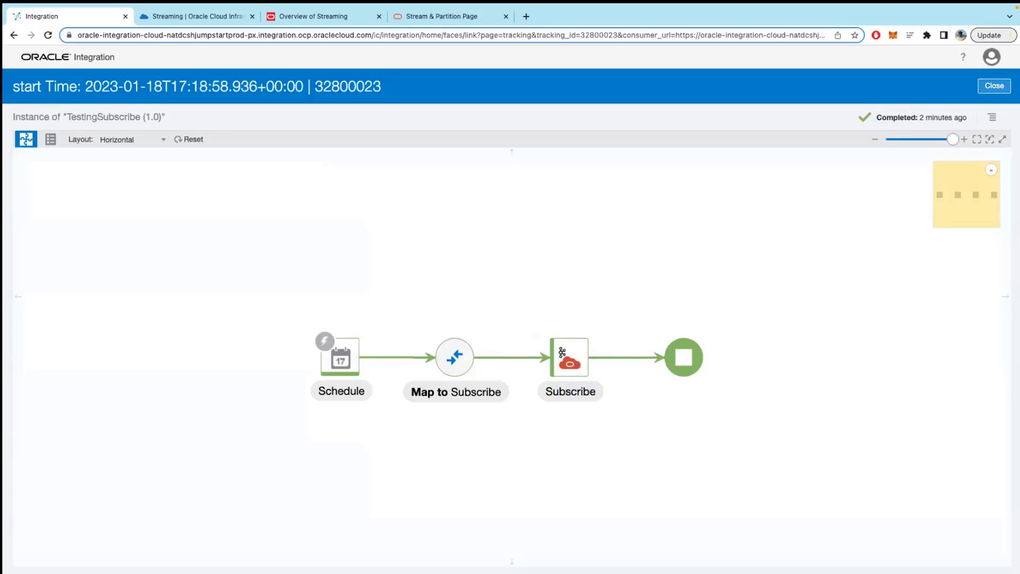
left_click(995, 86)
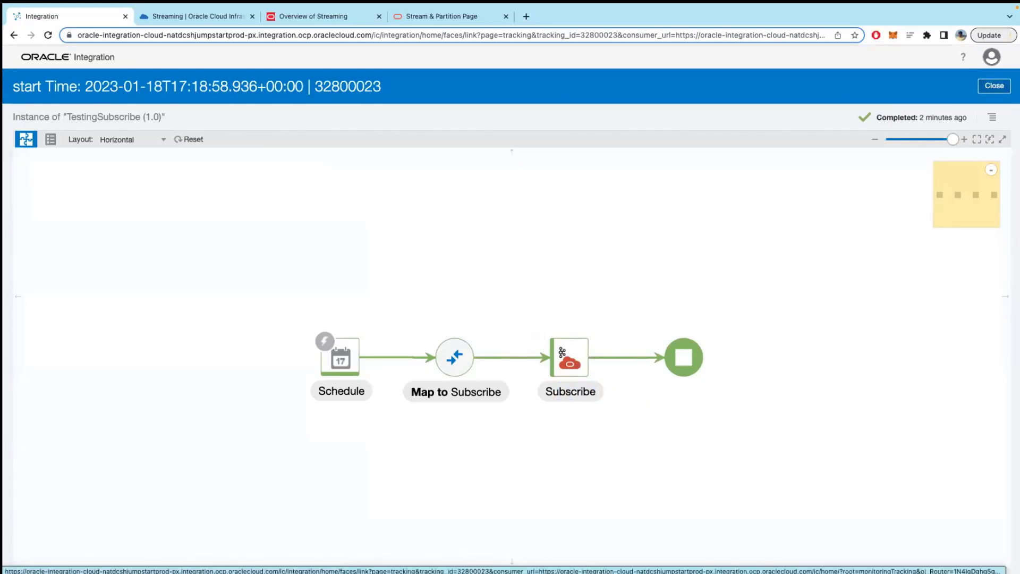